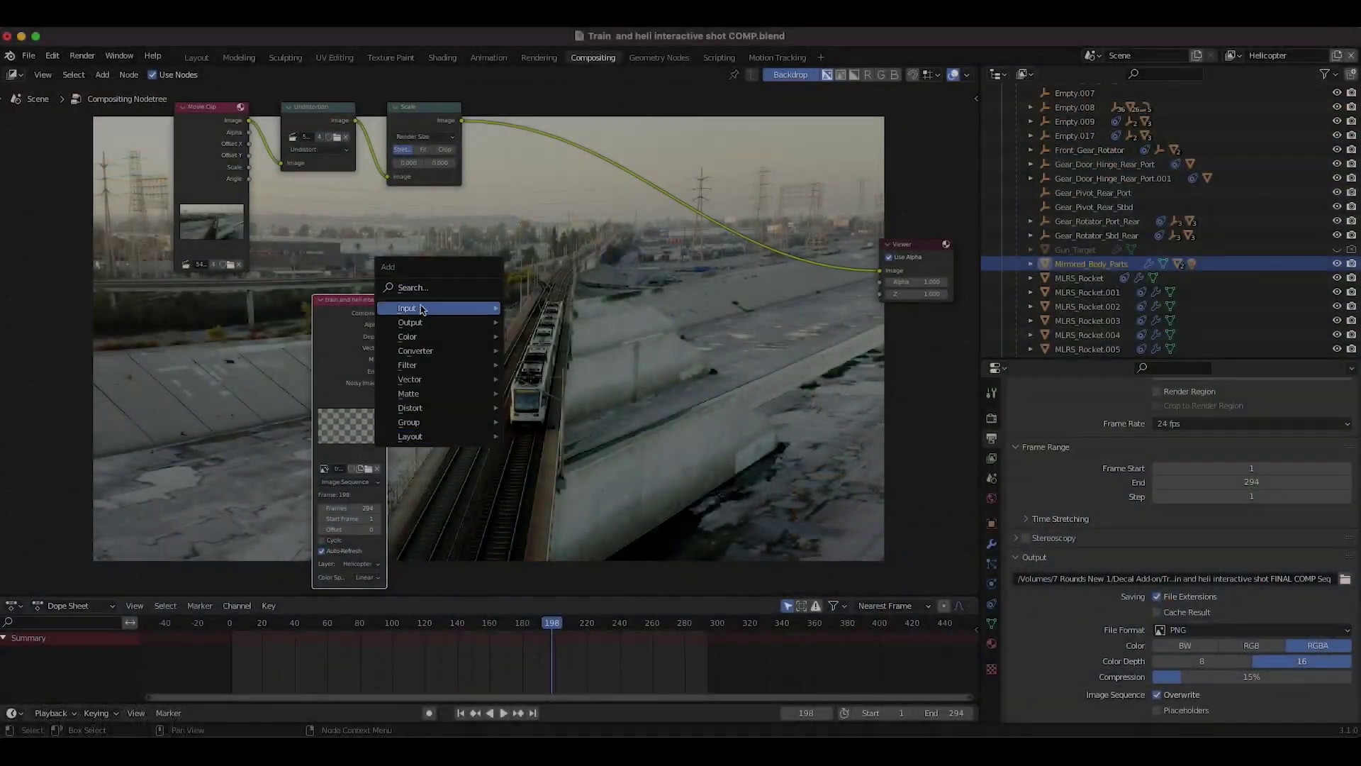
Step: Solo the Locusts_in_bg background layers 6–9 so only the swarm shows against black
{"action": "left_click", "coordinate": [425, 305]}
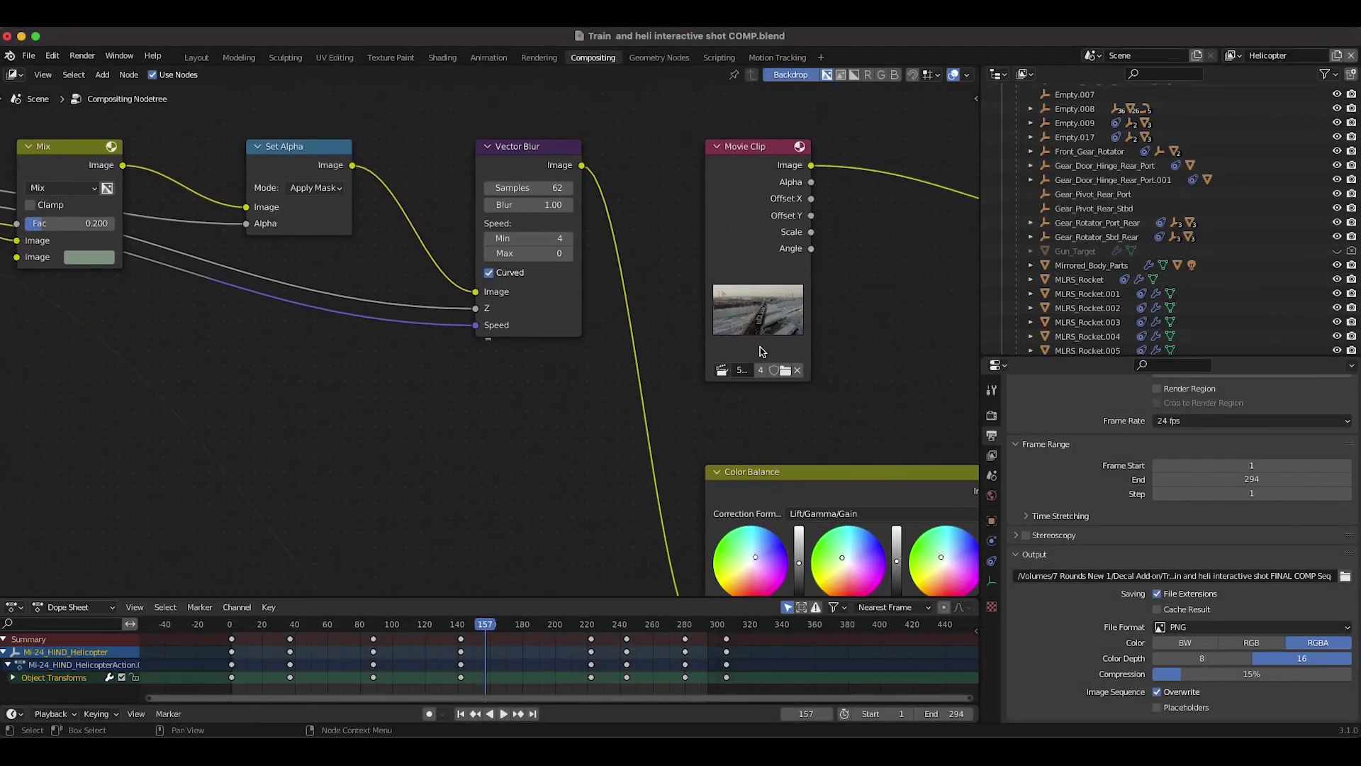
{"action": "scroll", "coordinate": [761, 352], "scroll_direction": "right", "scroll_amount": 5}
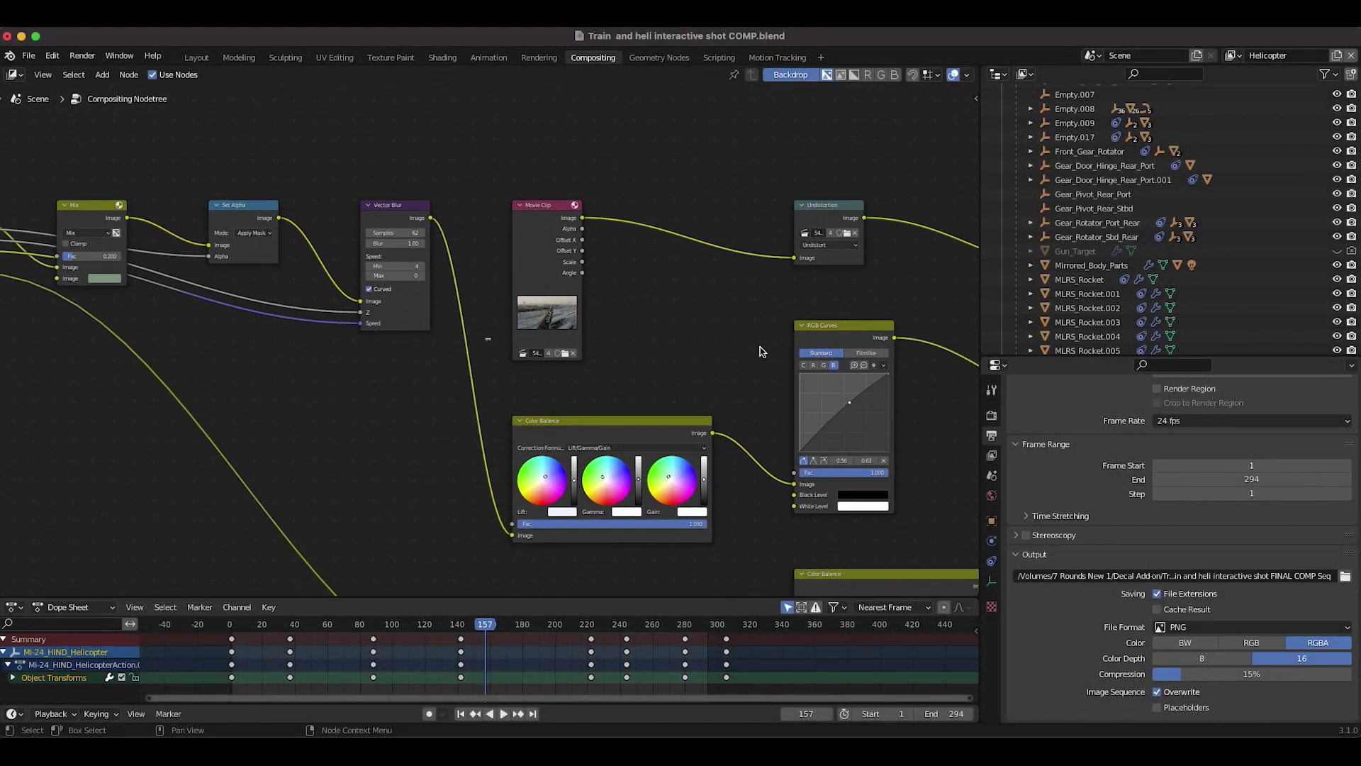
{"action": "scroll", "coordinate": [760, 351], "scroll_direction": "right", "scroll_amount": 10}
{"action": "scroll", "coordinate": [761, 352], "scroll_direction": "down", "scroll_amount": 4}
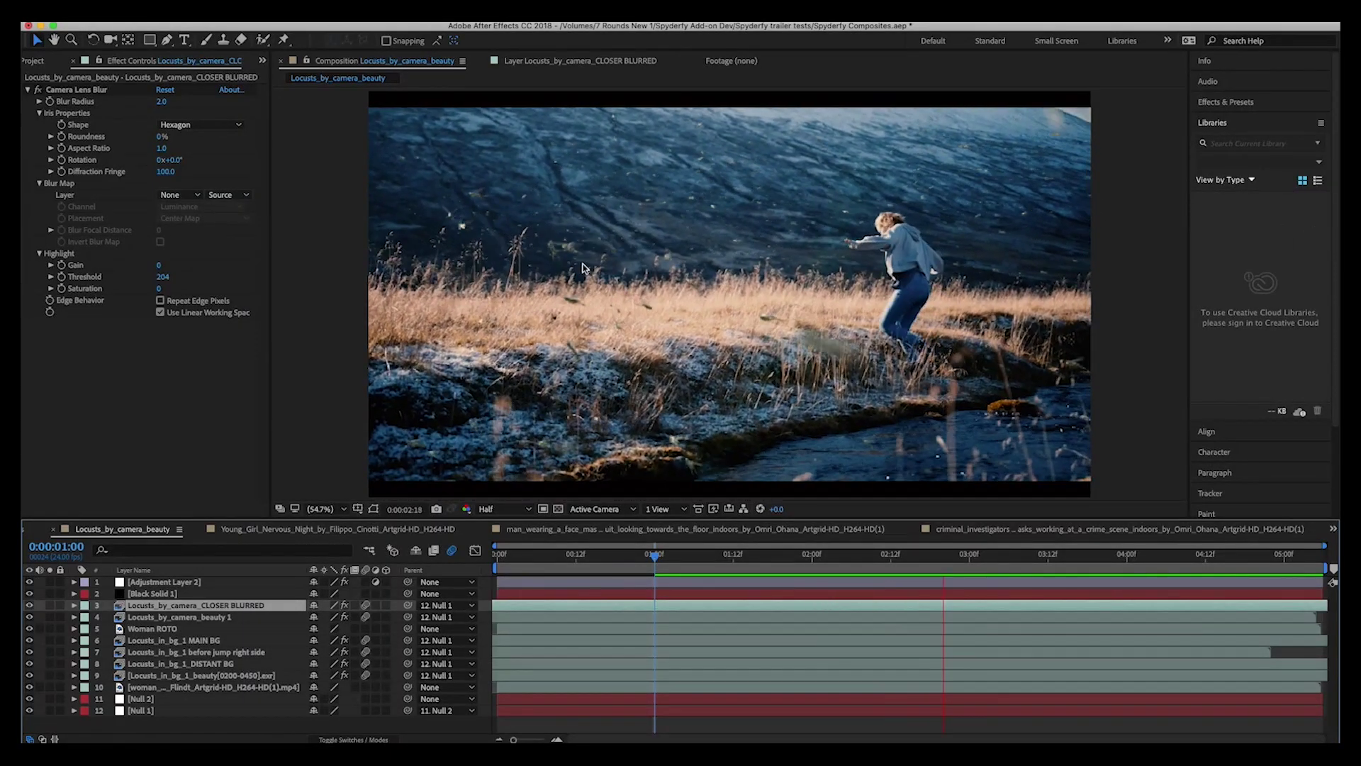
{"action": "left_click", "coordinate": [31, 641]}
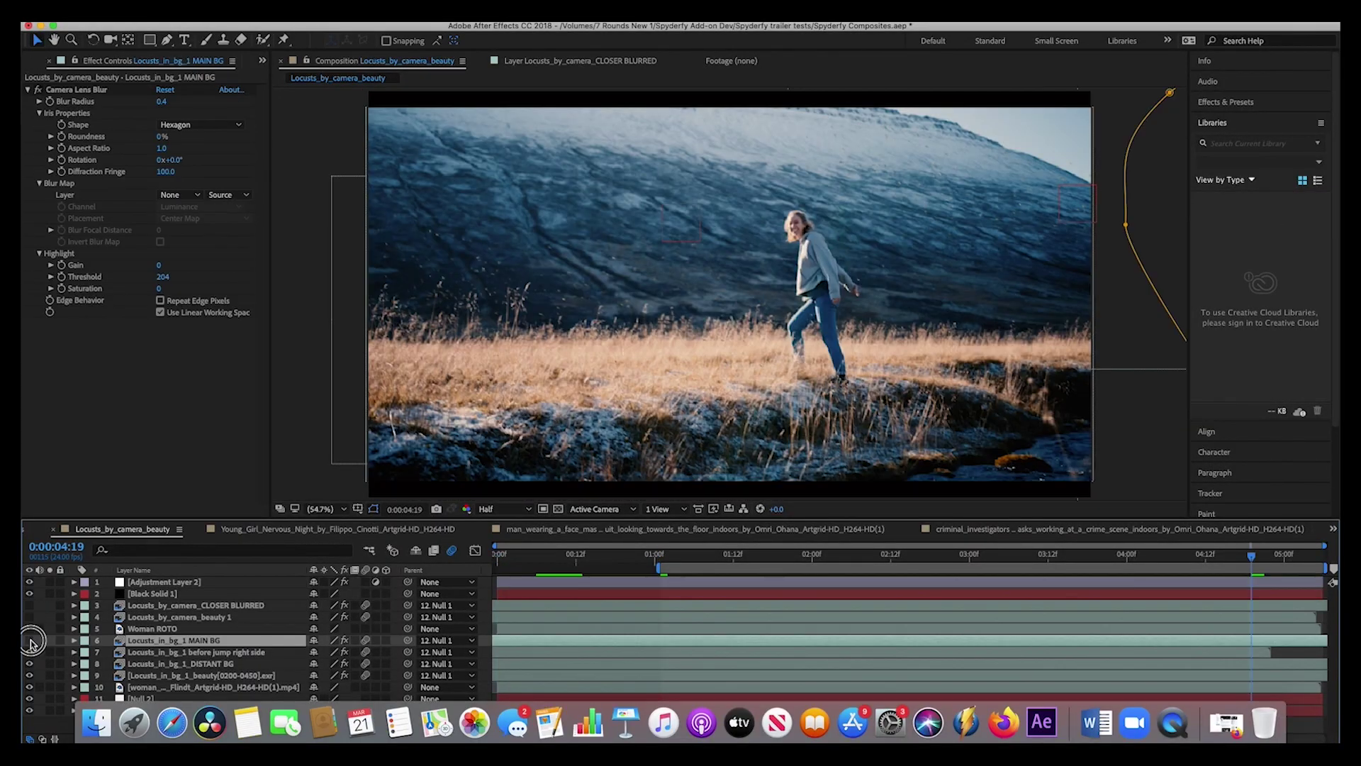
{"action": "left_click", "coordinate": [200, 675], "text": "shift"}
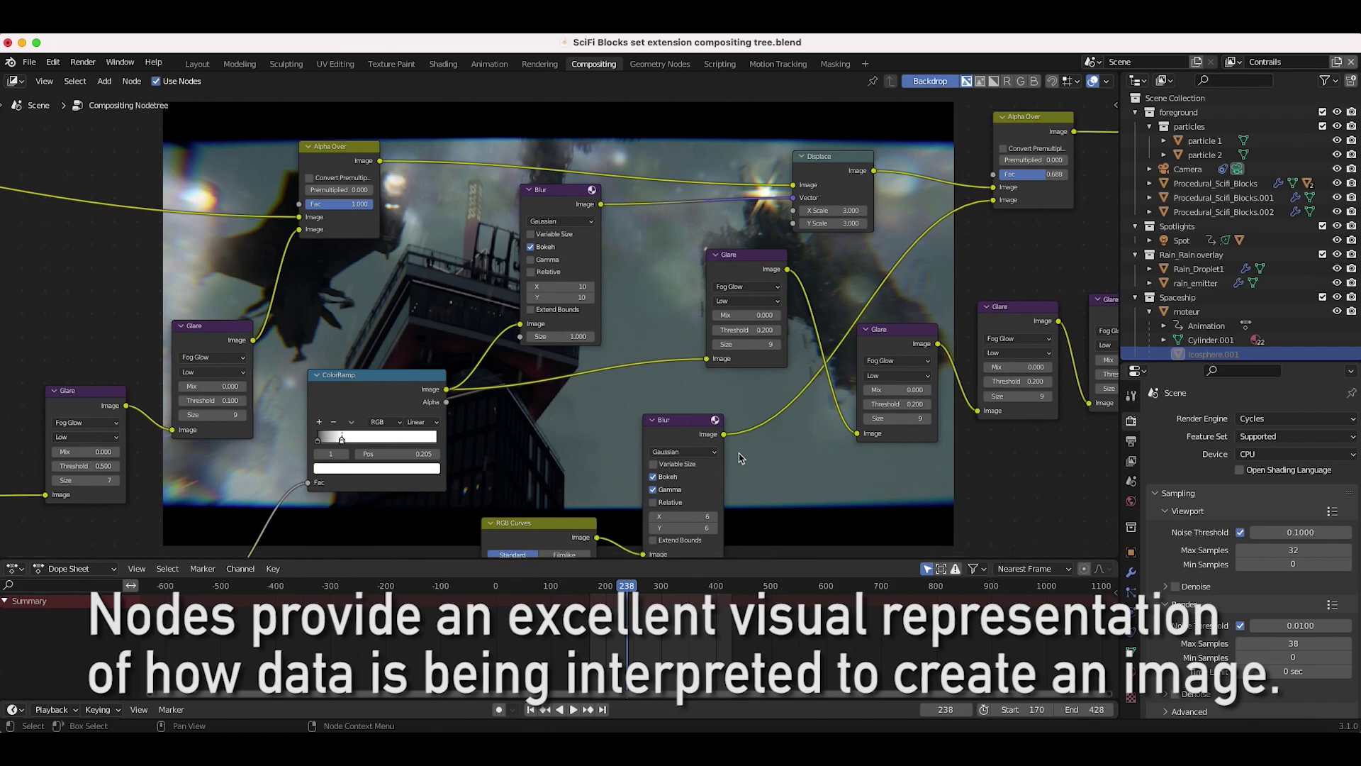
Step: Frame the whole sci-fi blocks tree and wrap node groups in frames like CONTRAILS and GLARE LENS SETUP
{"action": "key", "text": "Home"}
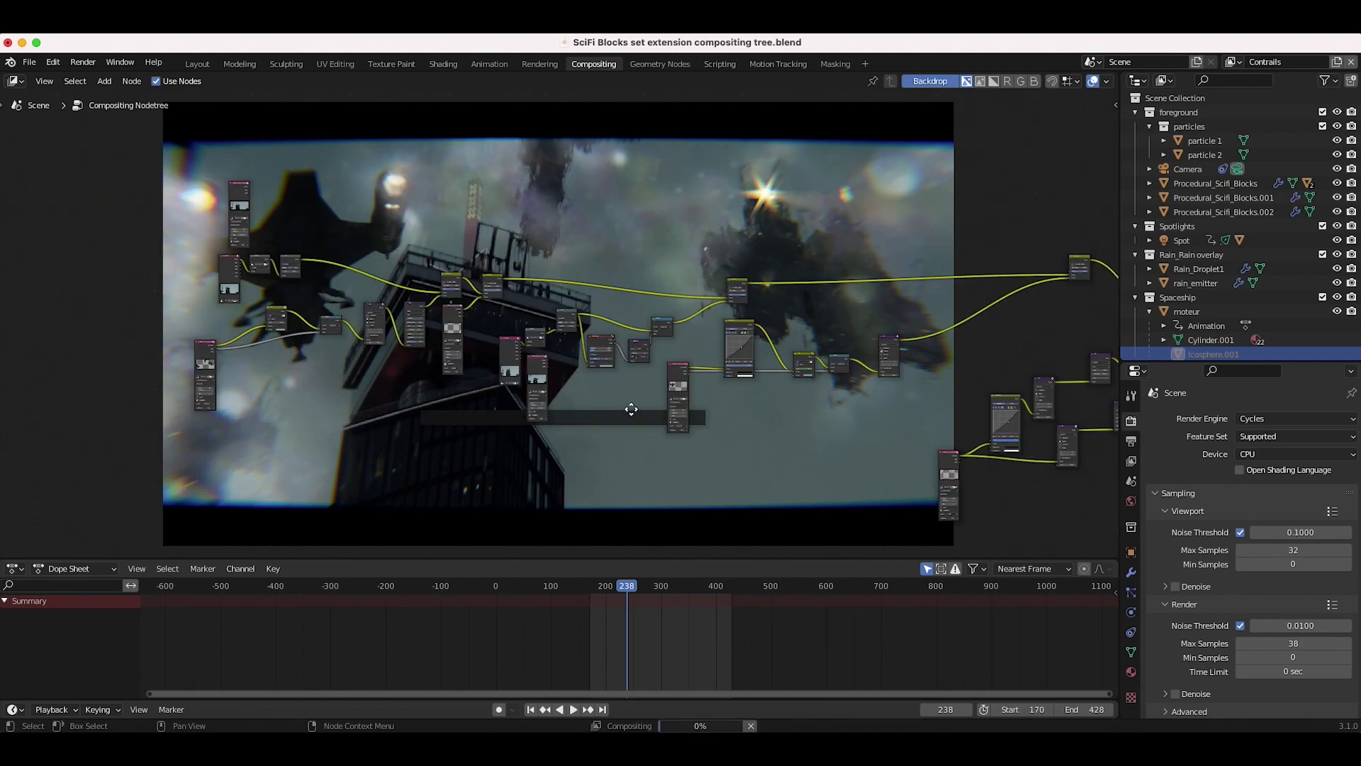
{"action": "key", "text": "ctrl+j"}
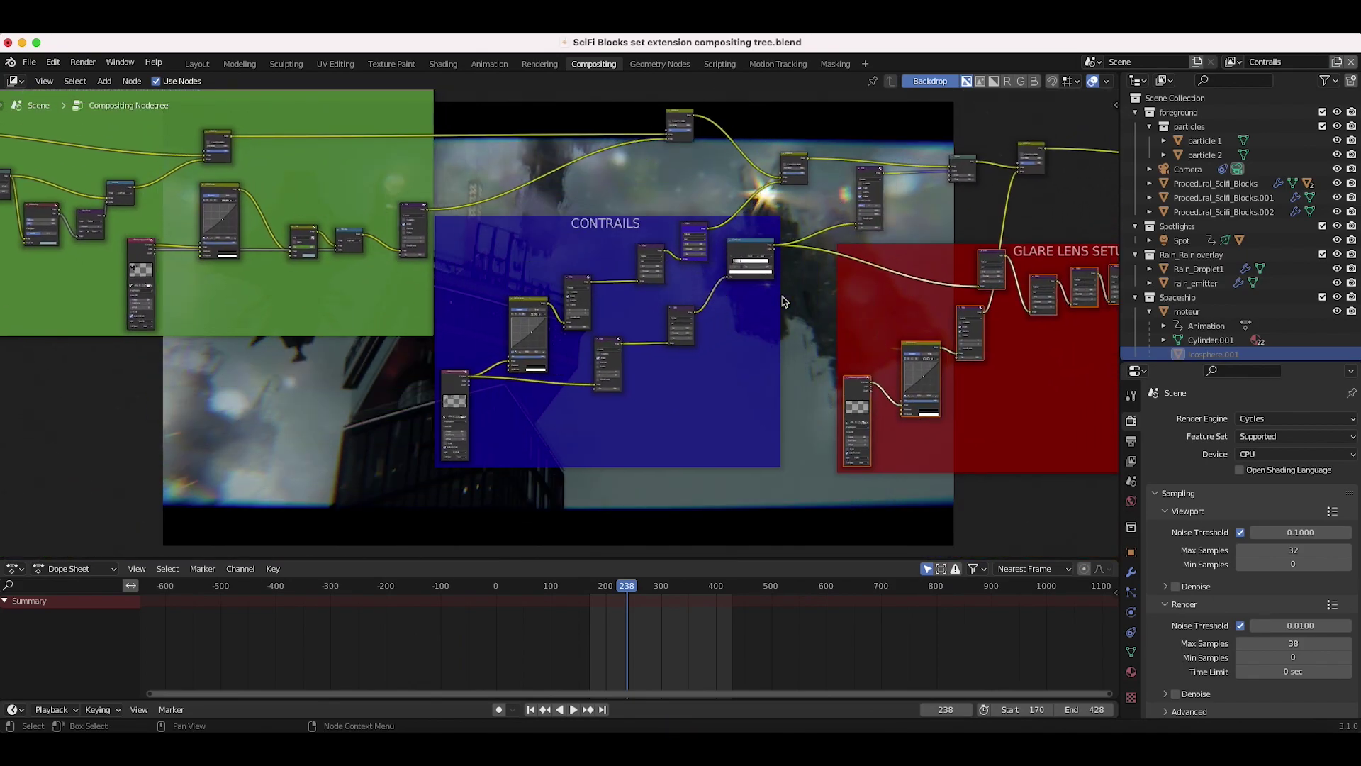
{"action": "scroll", "coordinate": [784, 302], "scroll_direction": "right", "scroll_amount": 15}
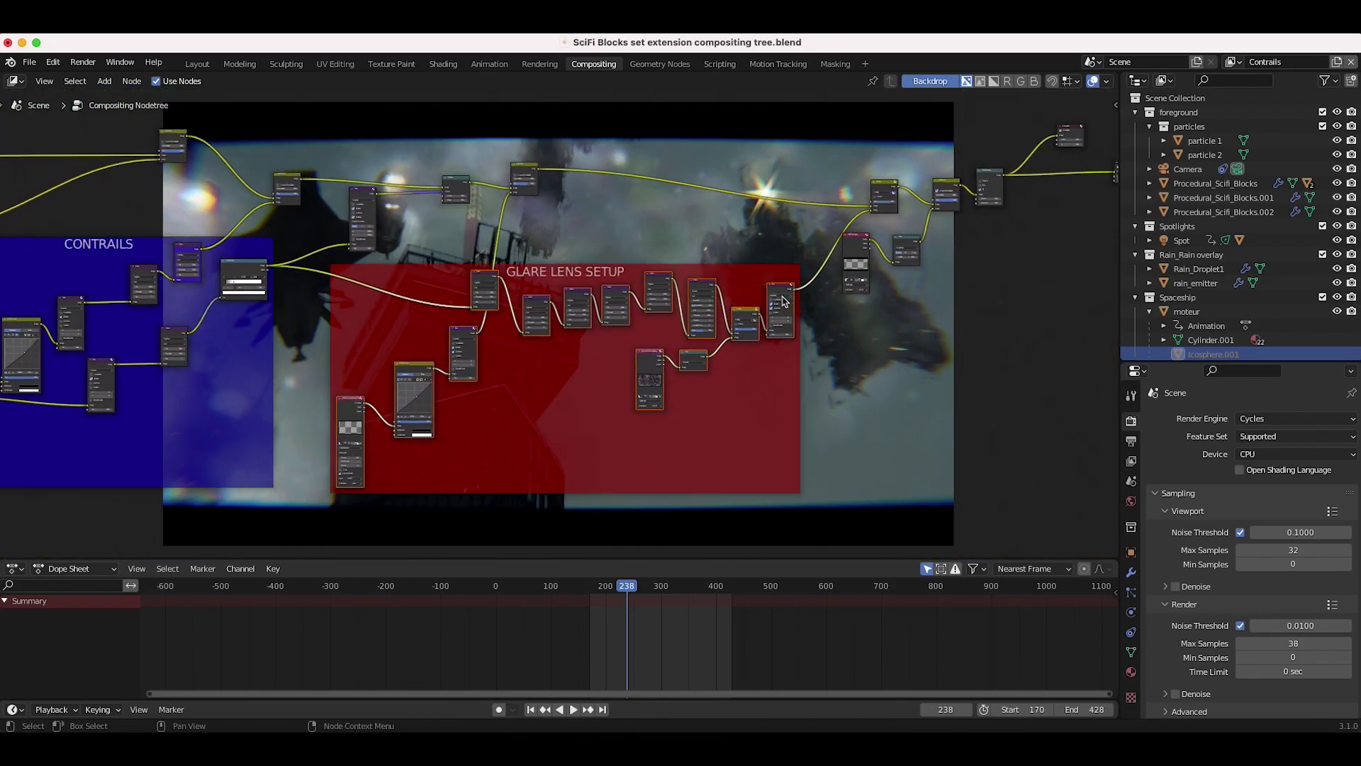
{"action": "scroll", "coordinate": [783, 301], "scroll_direction": "up", "scroll_amount": 3}
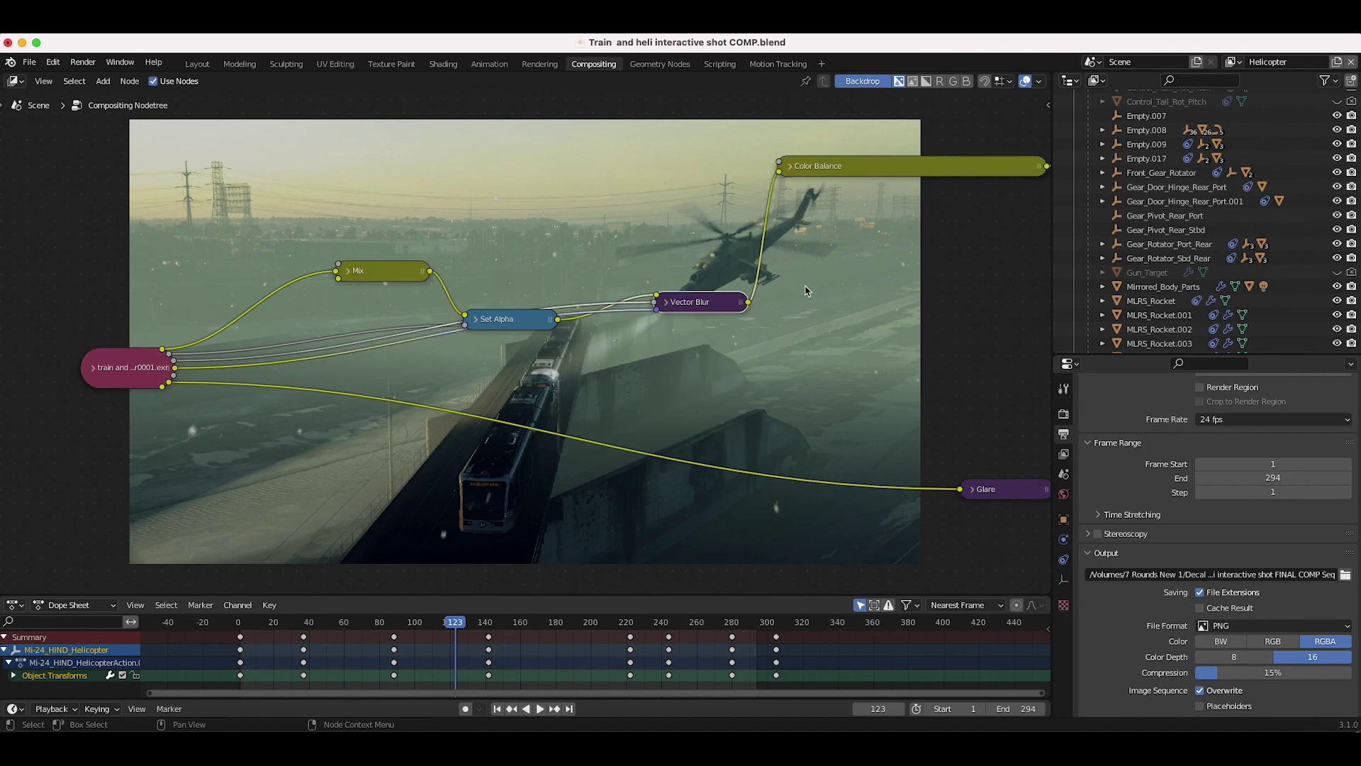
Step: Pan to the Add, RGB Curves and Blur nodes and collapse them to compact headers
{"action": "middle_click_drag", "start_coordinate": [455, 389], "coordinate": [127, 459]}
{"action": "key", "text": "ctrl+z"}
{"action": "key", "text": "ctrl+shift+z"}
{"action": "key", "text": "ctrl+z"}
{"action": "key", "text": "ctrl+z"}
{"action": "key", "text": "ctrl+z"}
{"action": "key", "text": "ctrl+z"}
{"action": "key", "text": "ctrl+z"}
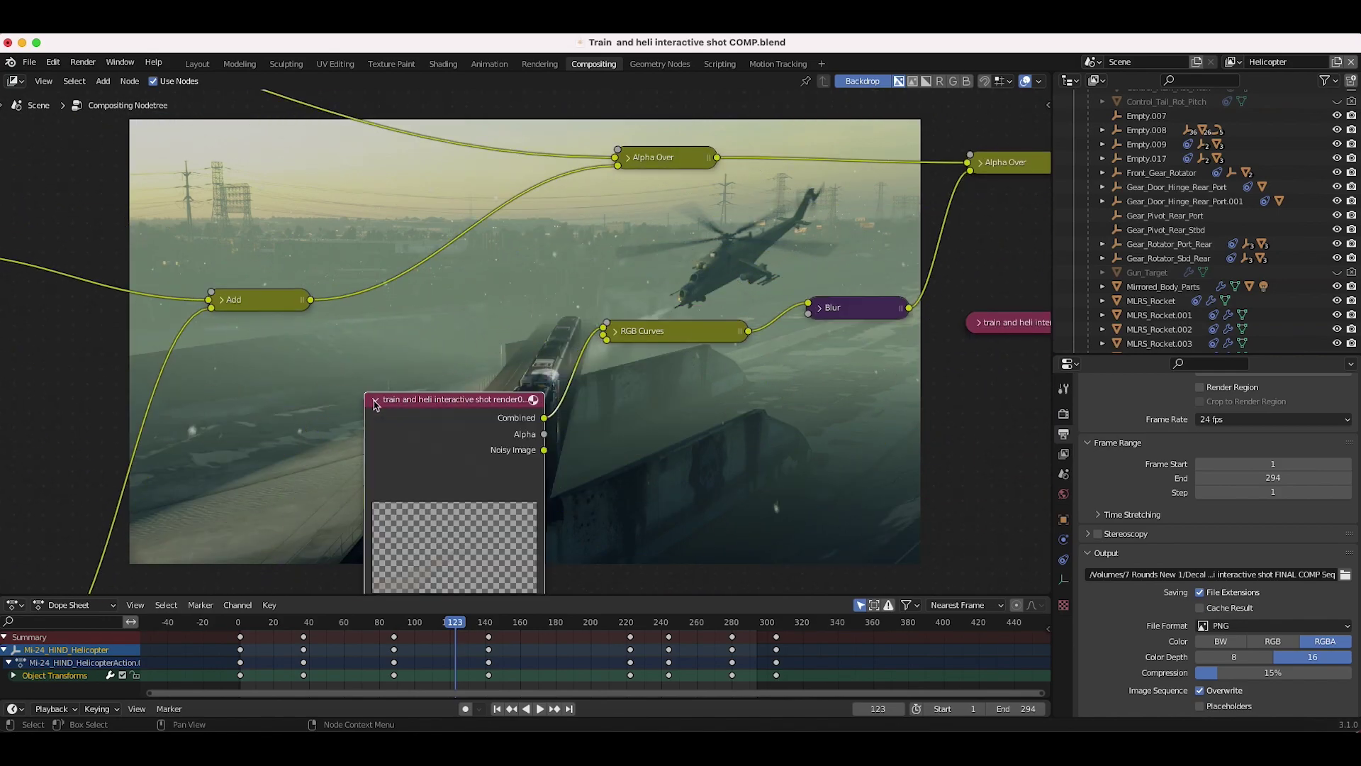
{"action": "key", "text": "ctrl+z"}
{"action": "key", "text": "ctrl+z"}
{"action": "key", "text": "ctrl+z"}
{"action": "key", "text": "ctrl+z"}
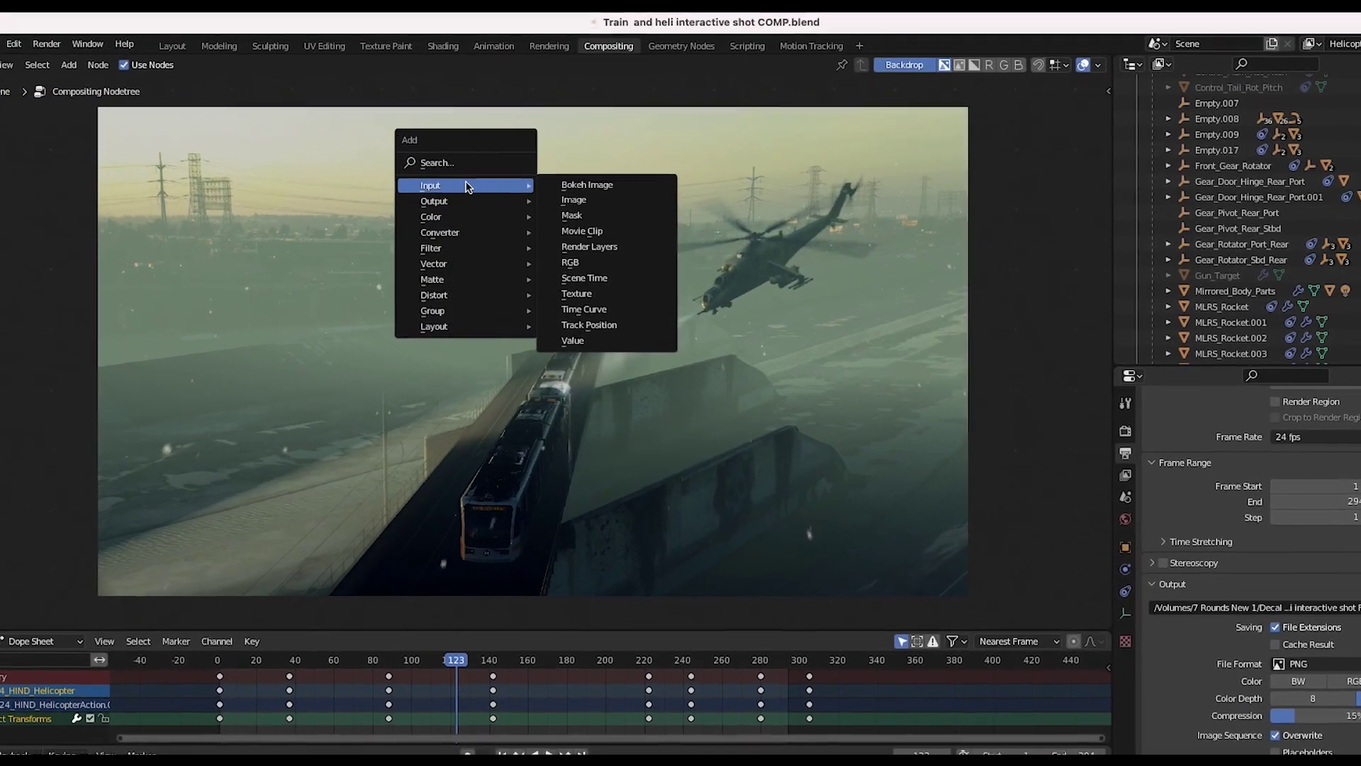
Step: Add an Output > Viewer node so the backdrop previews the graded Soft Light composite
{"action": "mouse_move", "coordinate": [458, 207]}
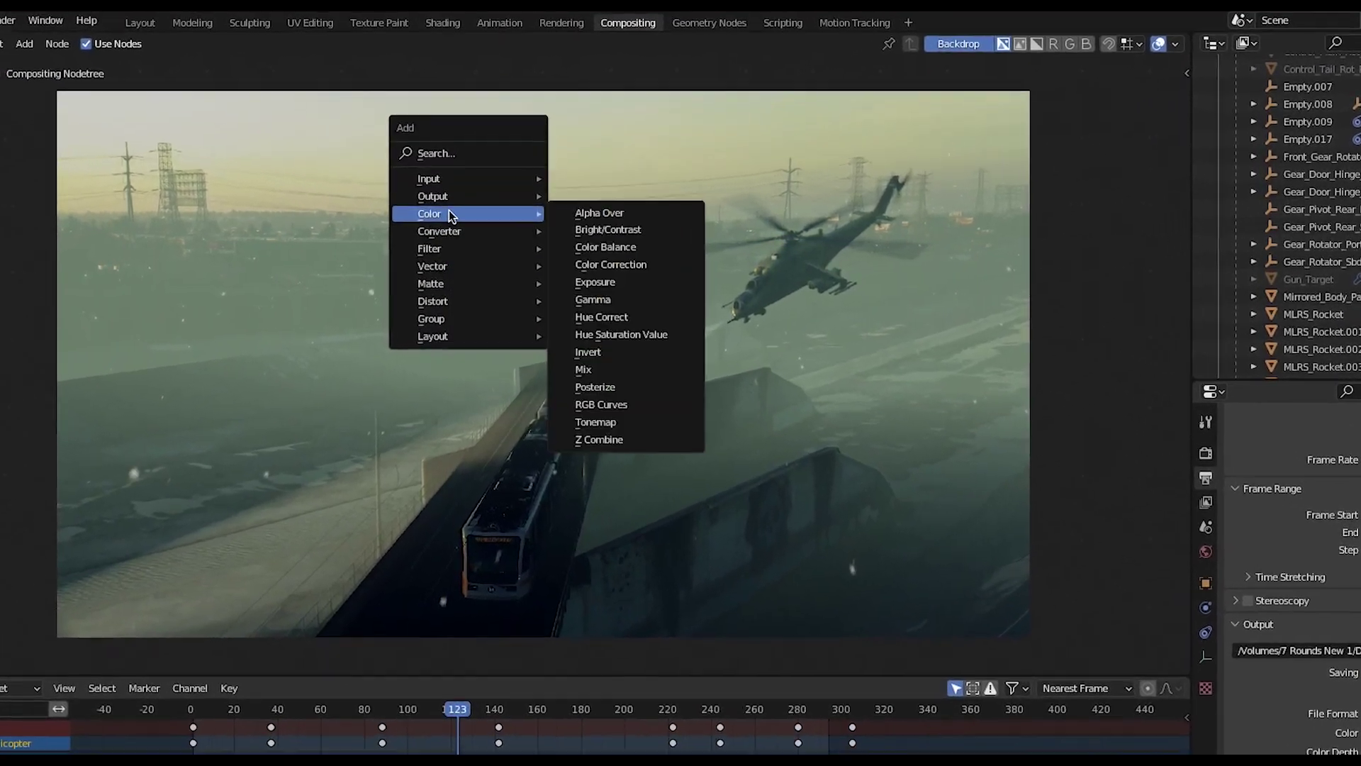
{"action": "mouse_move", "coordinate": [450, 234]}
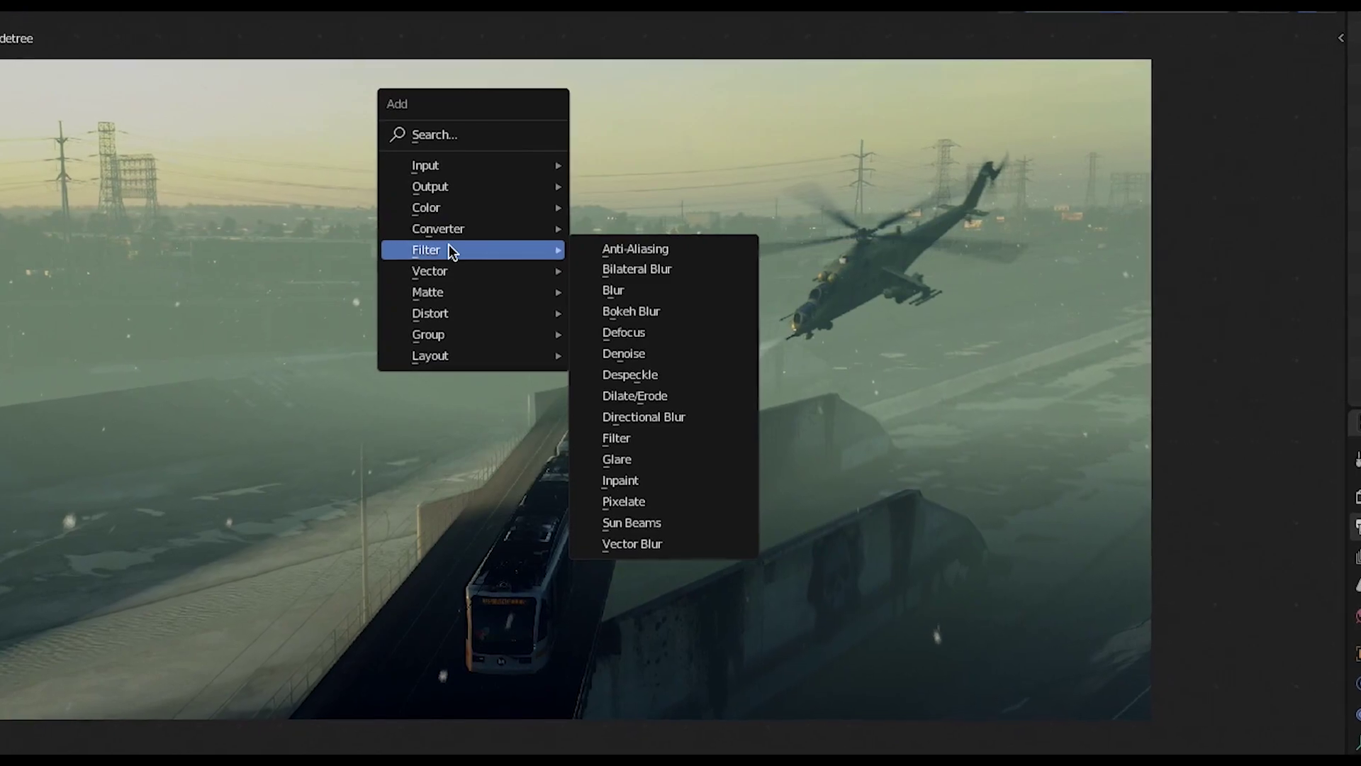
{"action": "mouse_move", "coordinate": [445, 270]}
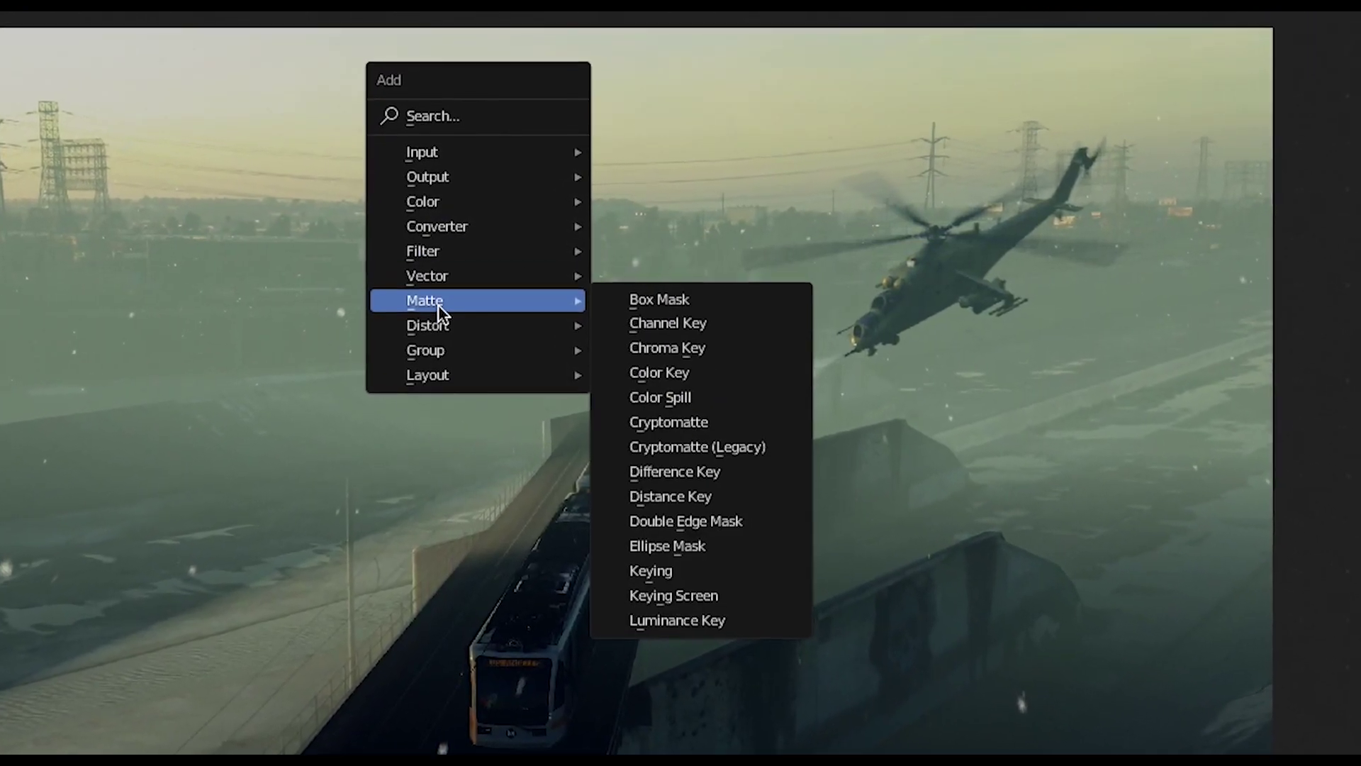
{"action": "mouse_move", "coordinate": [440, 348]}
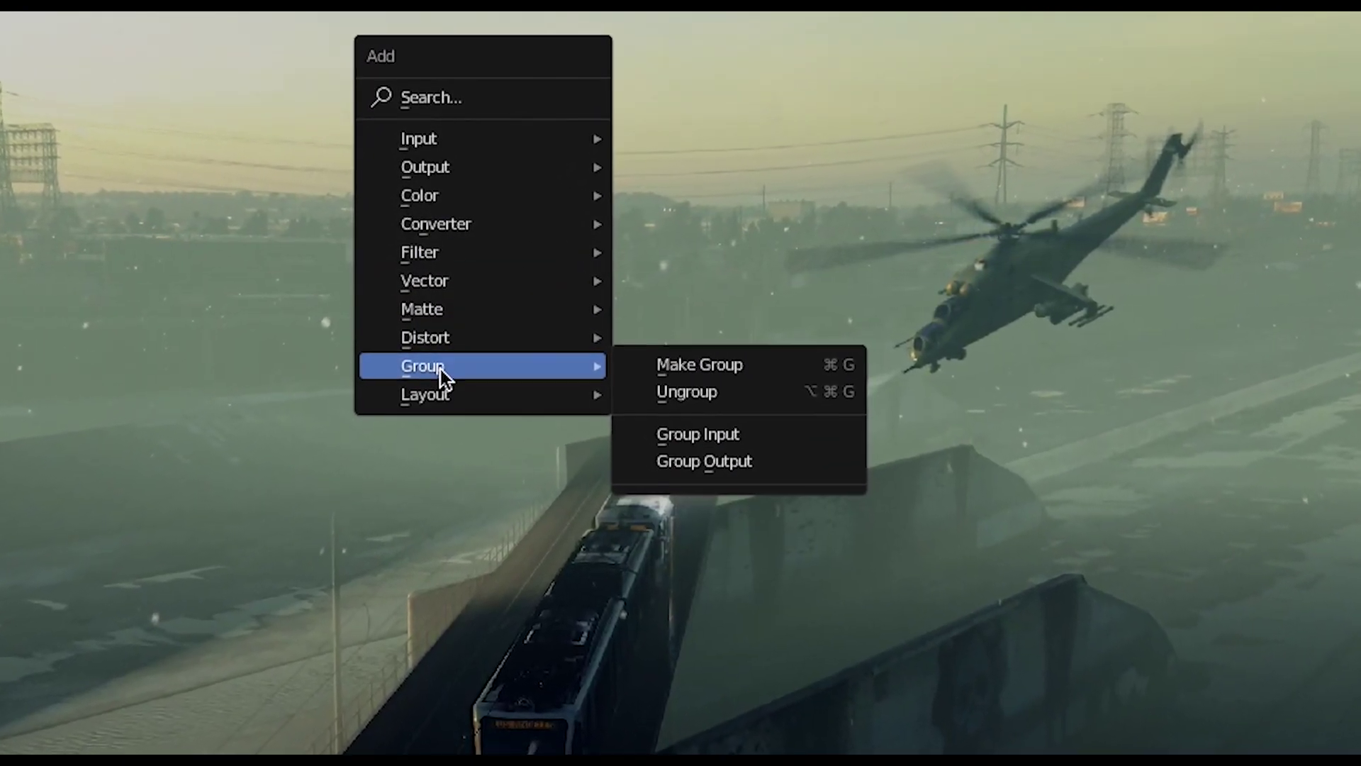
{"action": "mouse_move", "coordinate": [482, 254]}
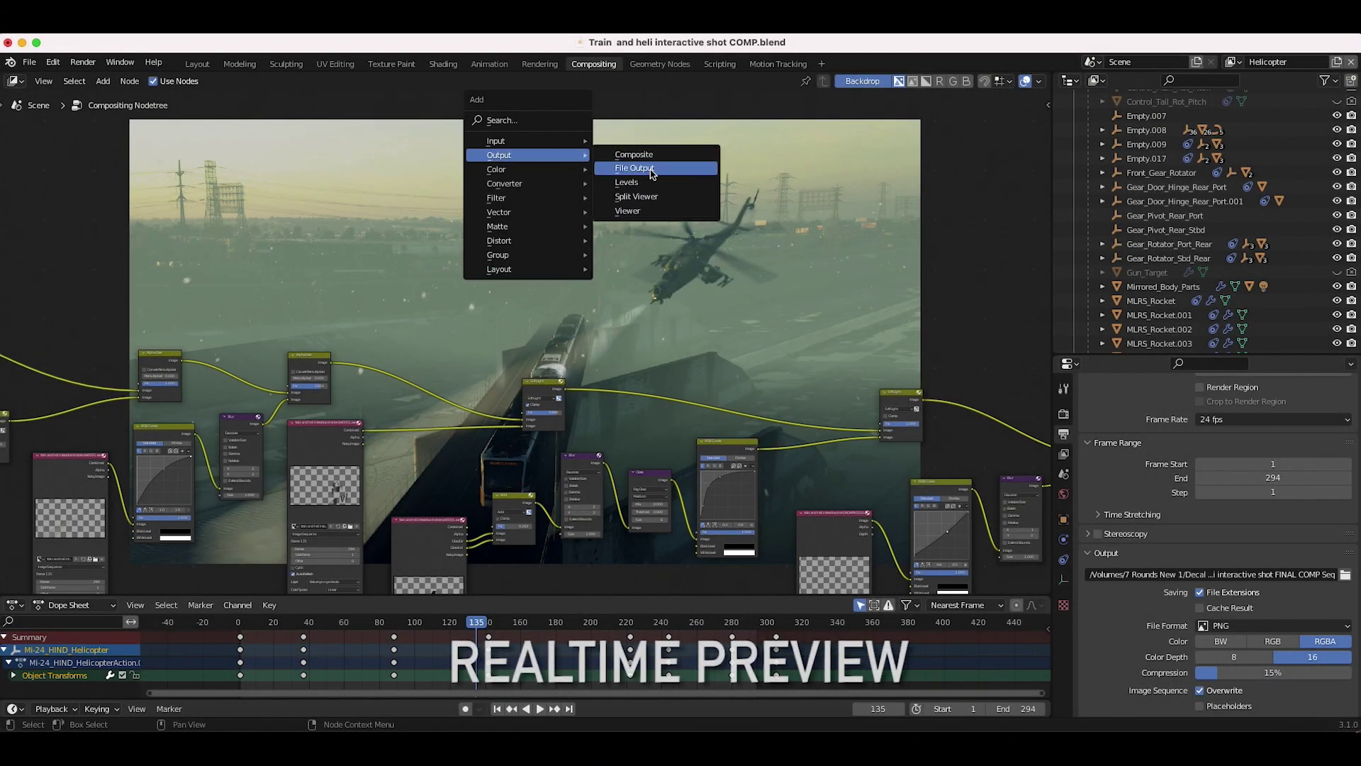
{"action": "left_click", "coordinate": [640, 215]}
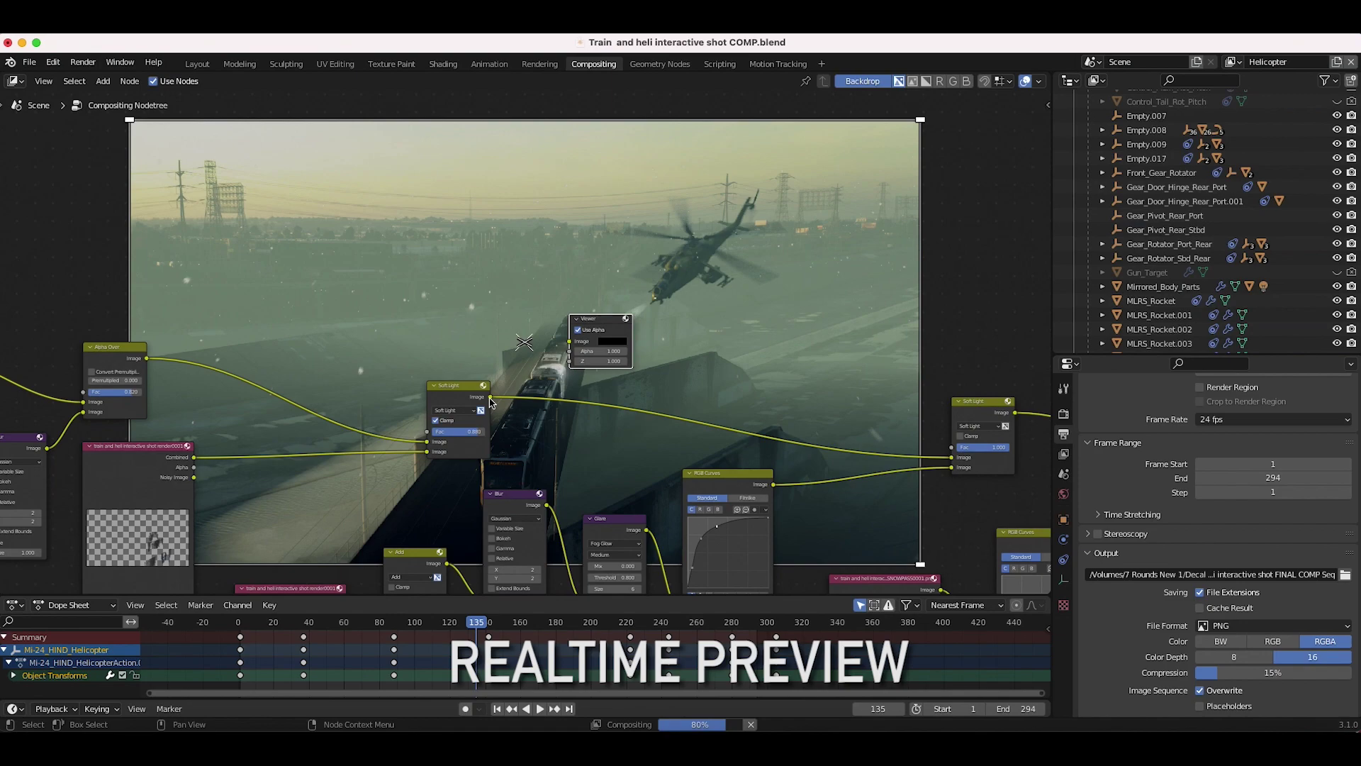
{"action": "scroll", "coordinate": [609, 325], "scroll_direction": "up", "scroll_amount": 2}
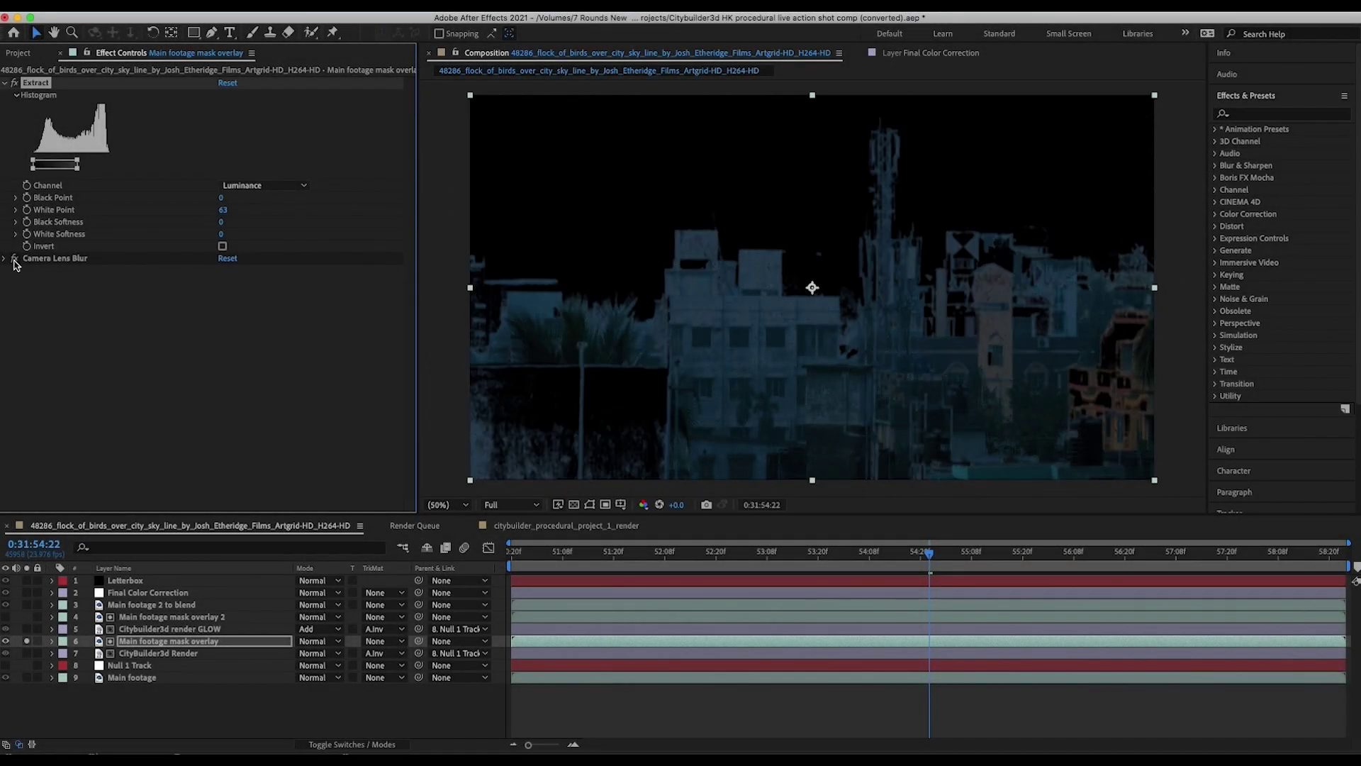
Step: Switch on the helicopter and spotlight layers, then inspect the BG2 and BG1 crows layers' effects
{"action": "left_click", "coordinate": [170, 653]}
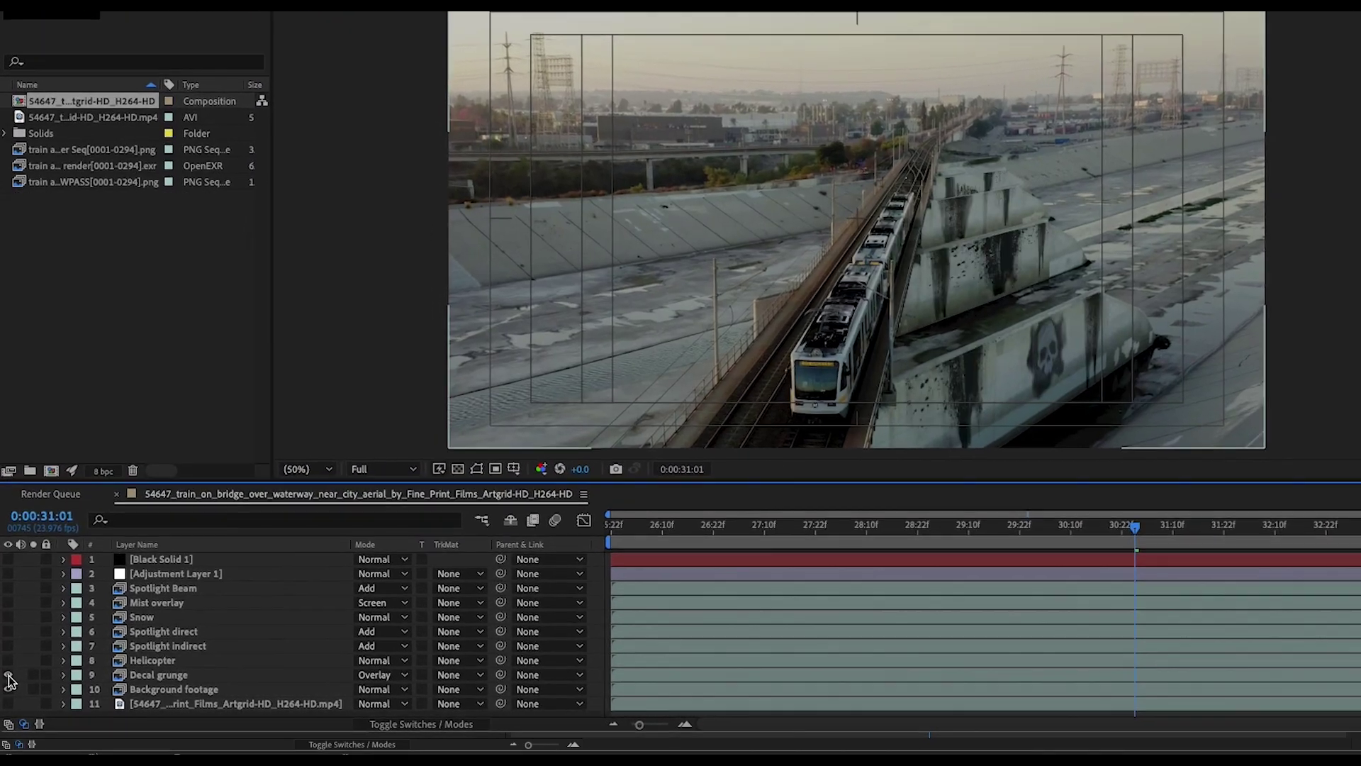
{"action": "left_click_drag", "start_coordinate": [8, 680], "coordinate": [10, 490]}
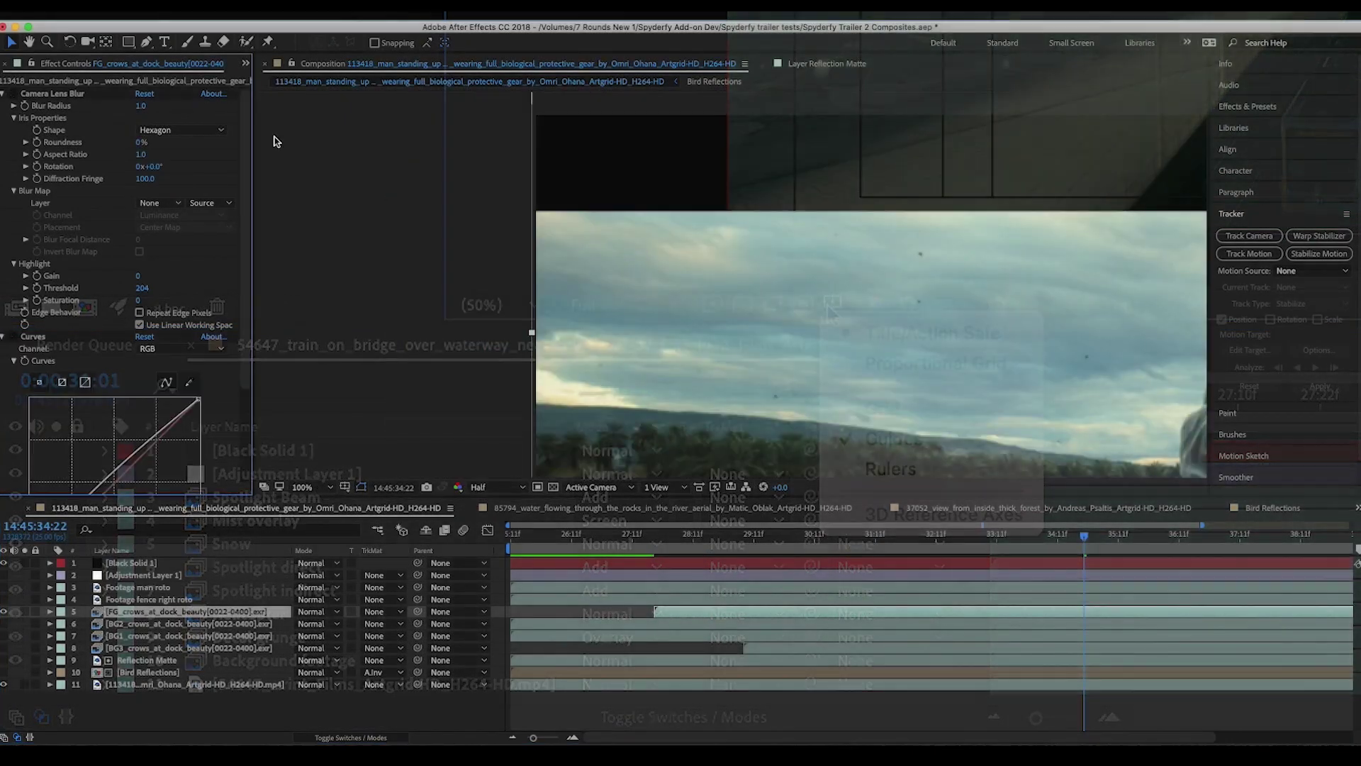
{"action": "key", "text": "super+Down"}
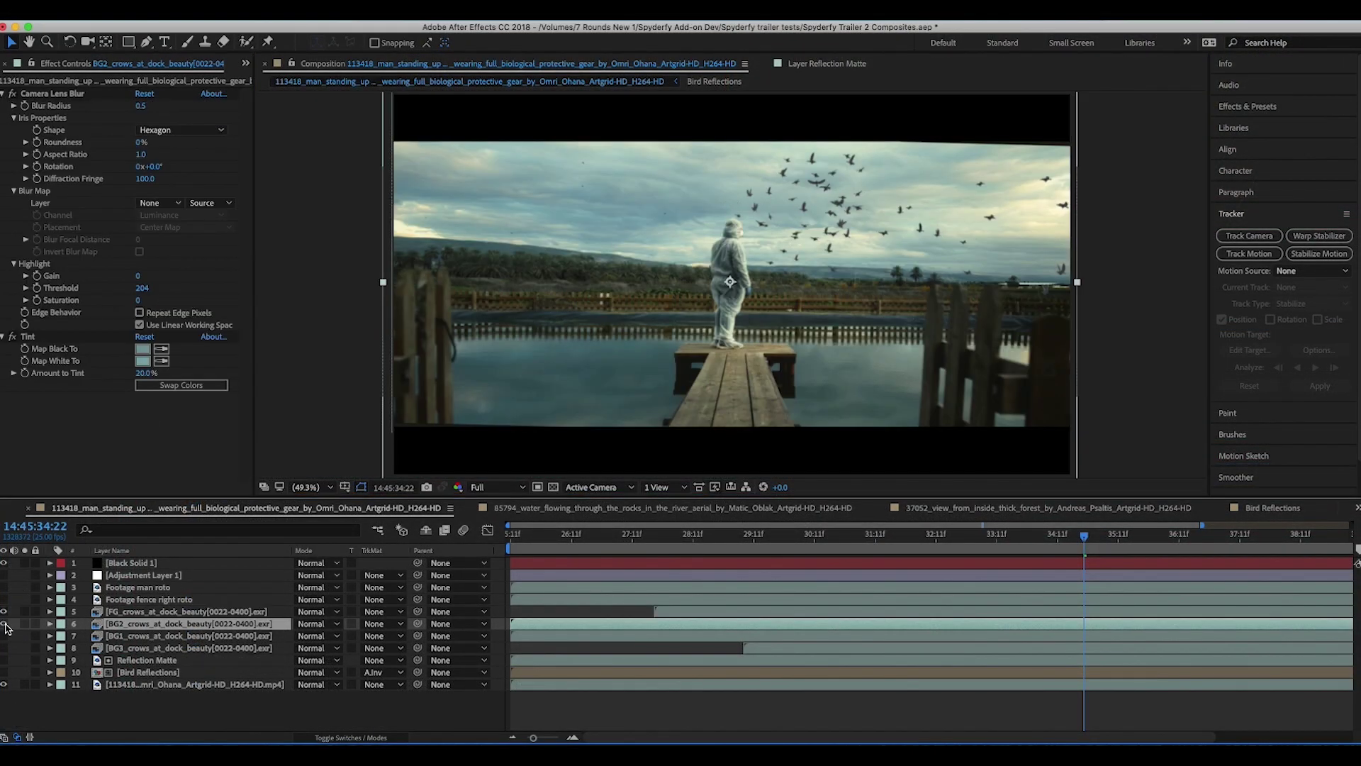
{"action": "key", "text": "super+Down"}
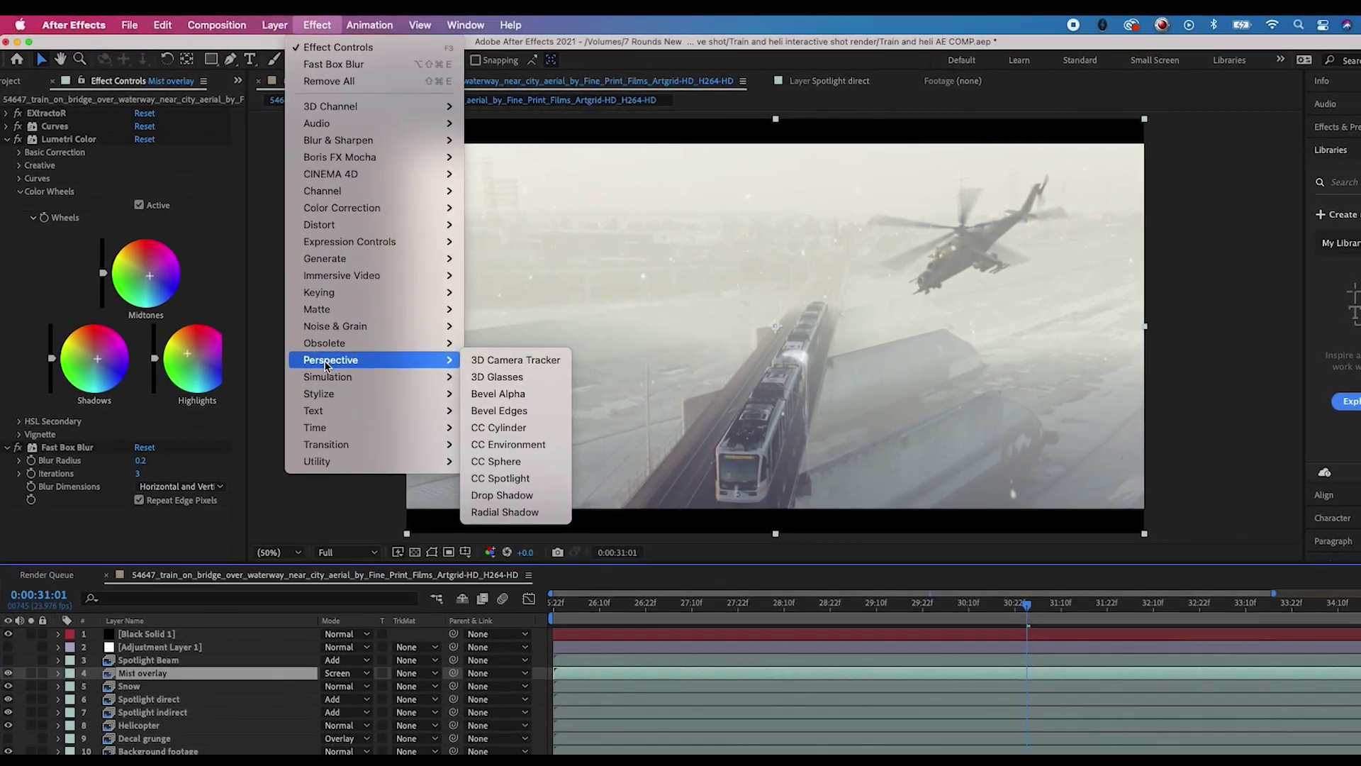
{"action": "mouse_move", "coordinate": [312, 386]}
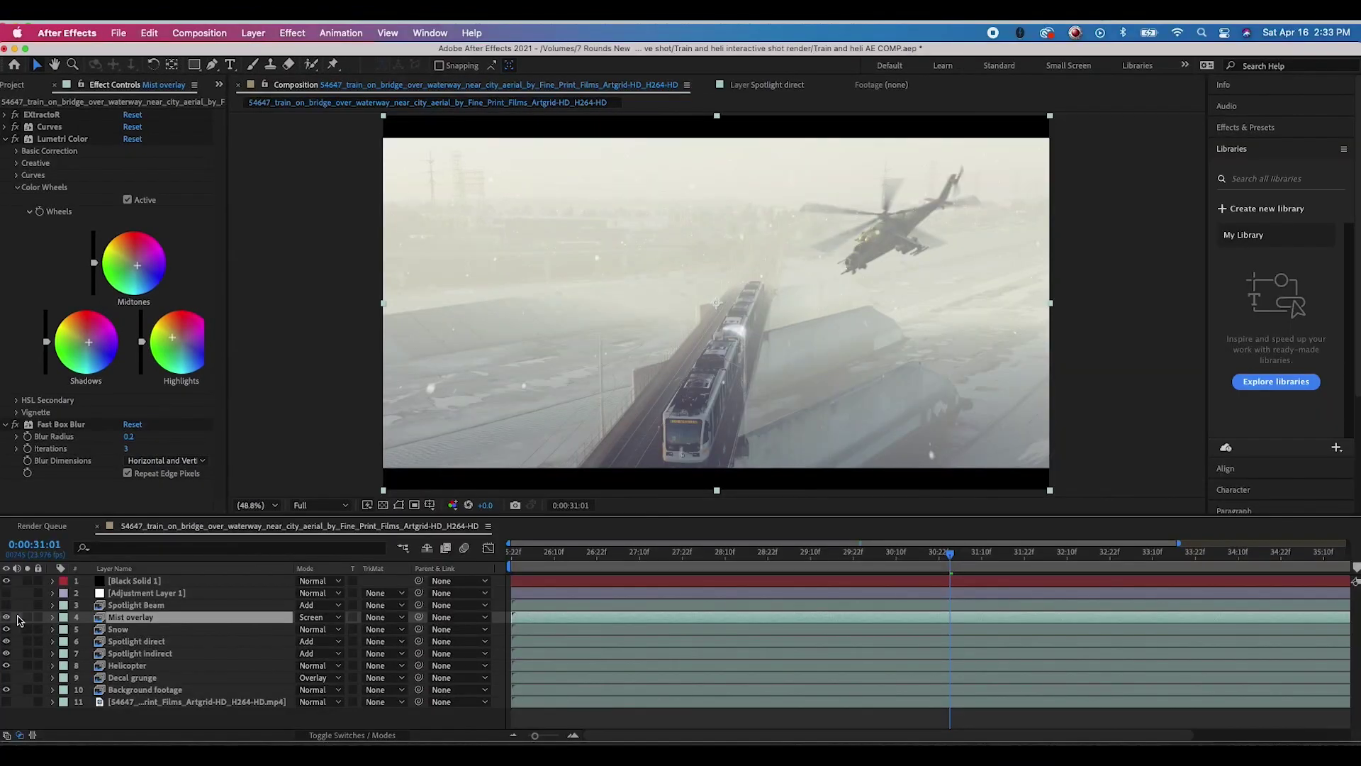
{"action": "left_click", "coordinate": [6, 617]}
{"action": "left_click", "coordinate": [128, 665]}
{"action": "left_click", "coordinate": [865, 273]}
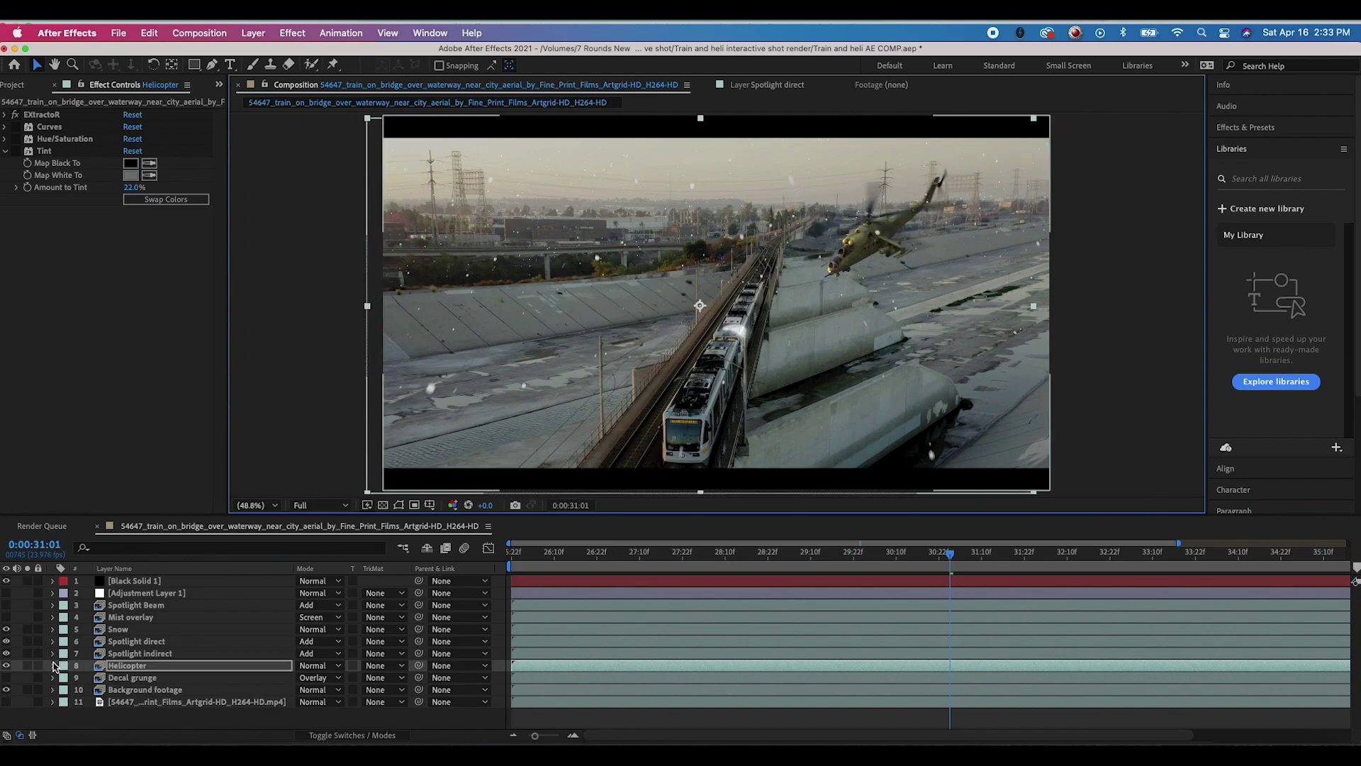
{"action": "left_click", "coordinate": [51, 665]}
{"action": "left_click", "coordinate": [66, 687]}
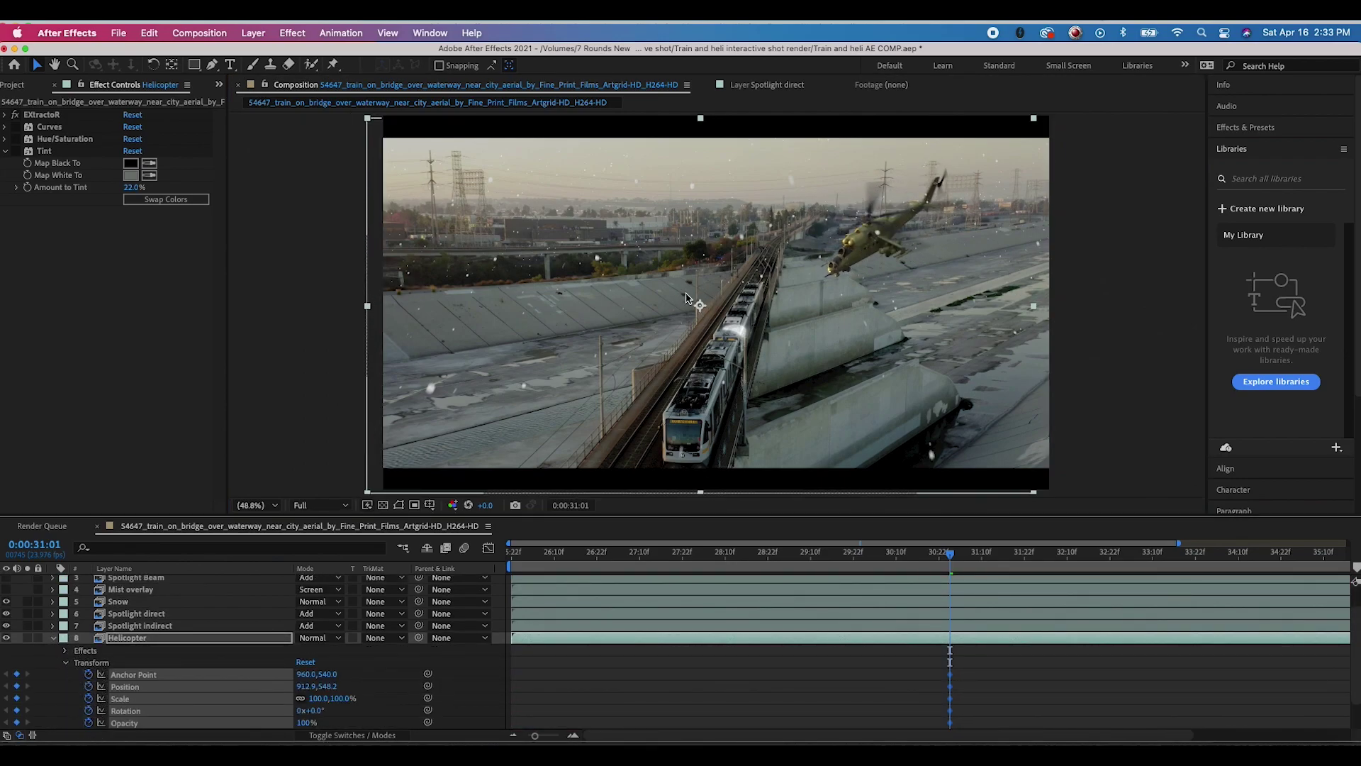
{"action": "key", "text": "space"}
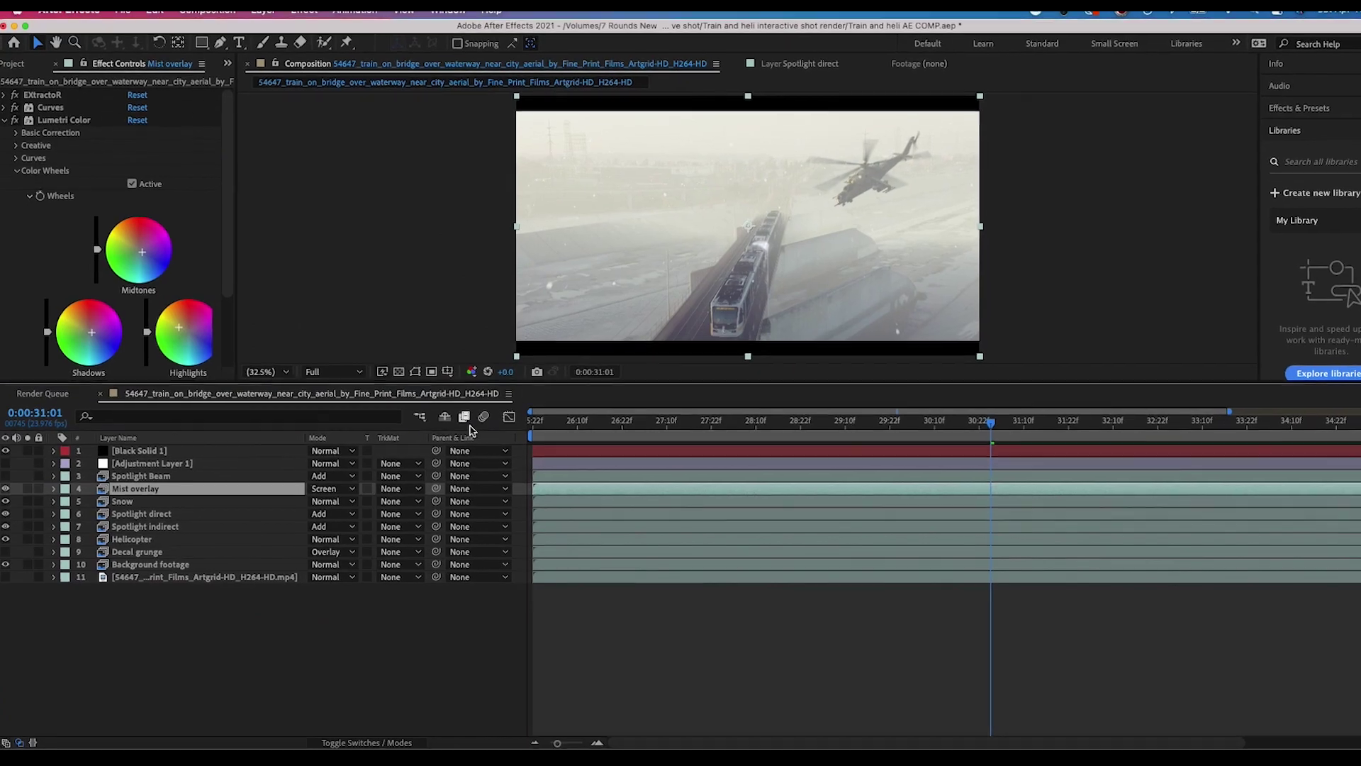
{"action": "left_click", "coordinate": [443, 462]}
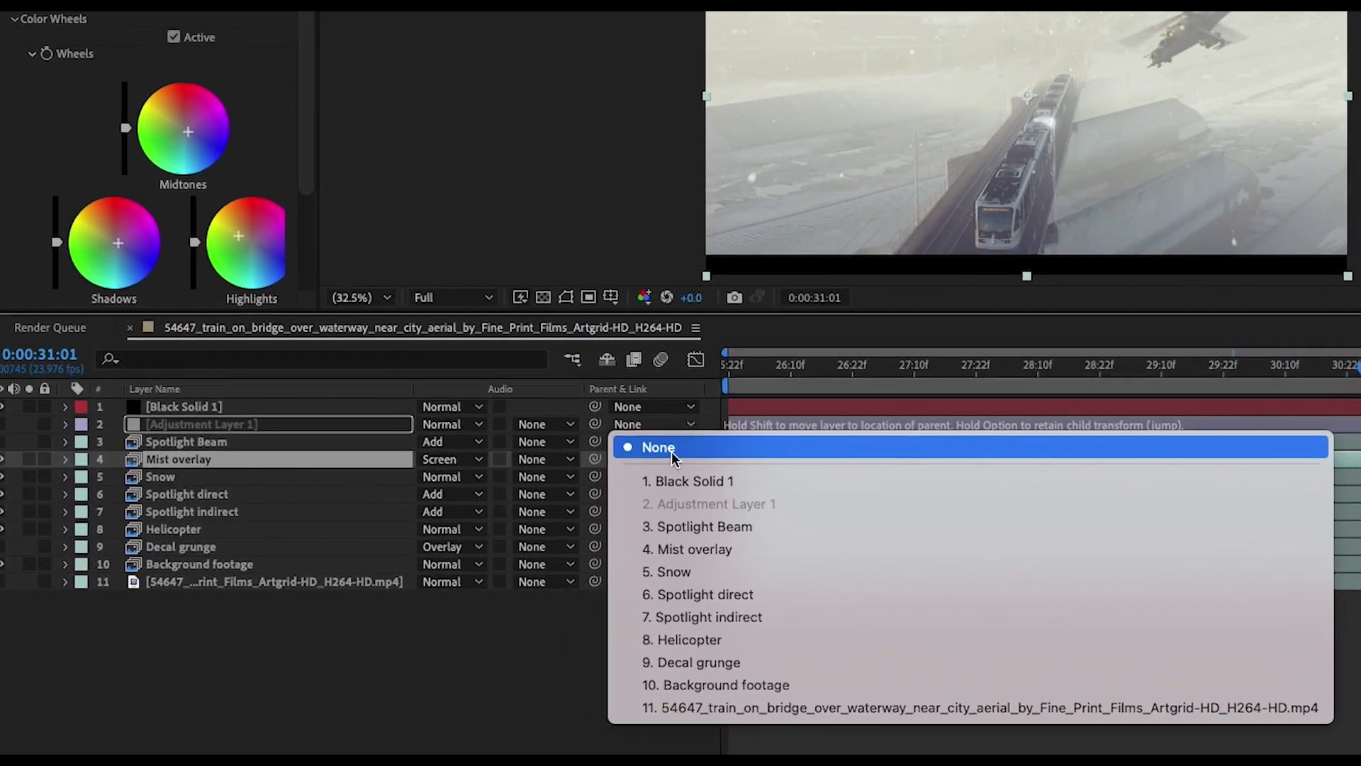
{"action": "left_click", "coordinate": [567, 463]}
{"action": "left_click", "coordinate": [592, 418]}
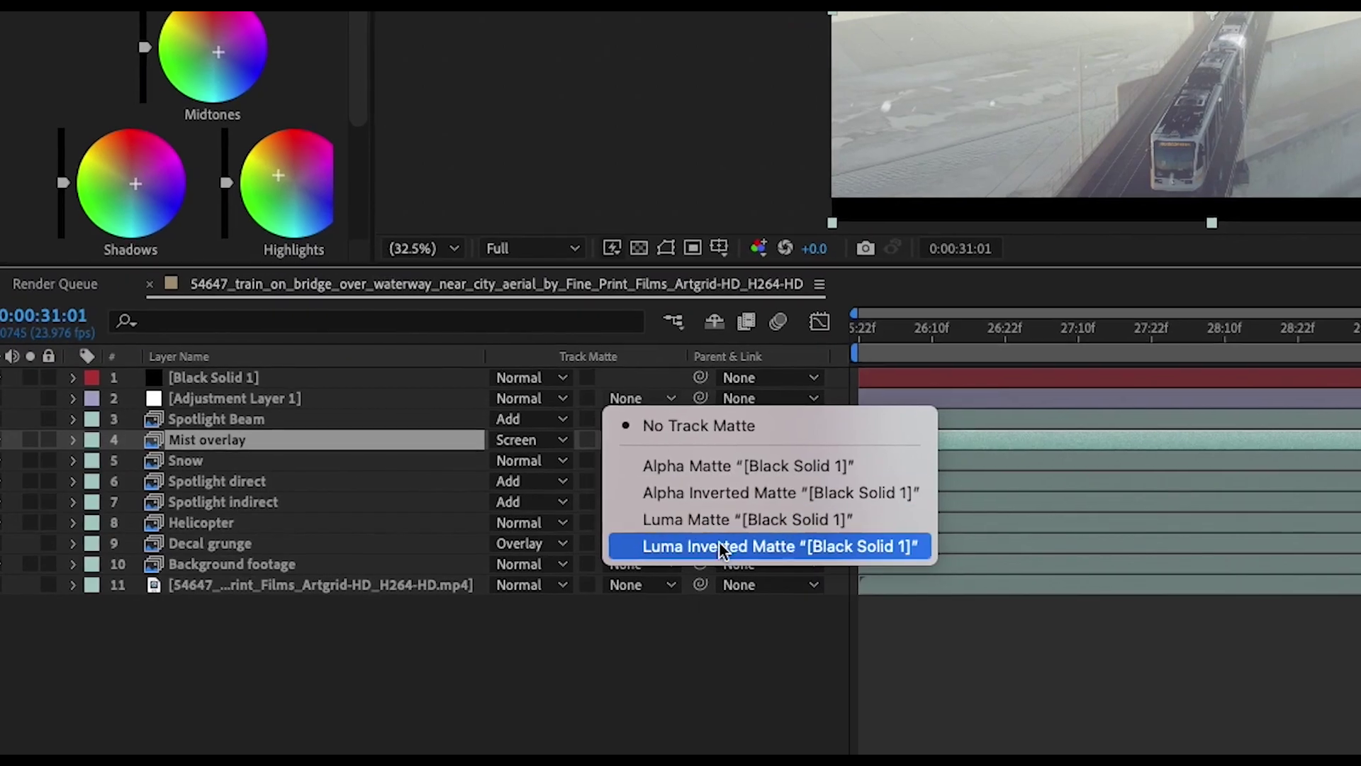
{"action": "left_click", "coordinate": [710, 352]}
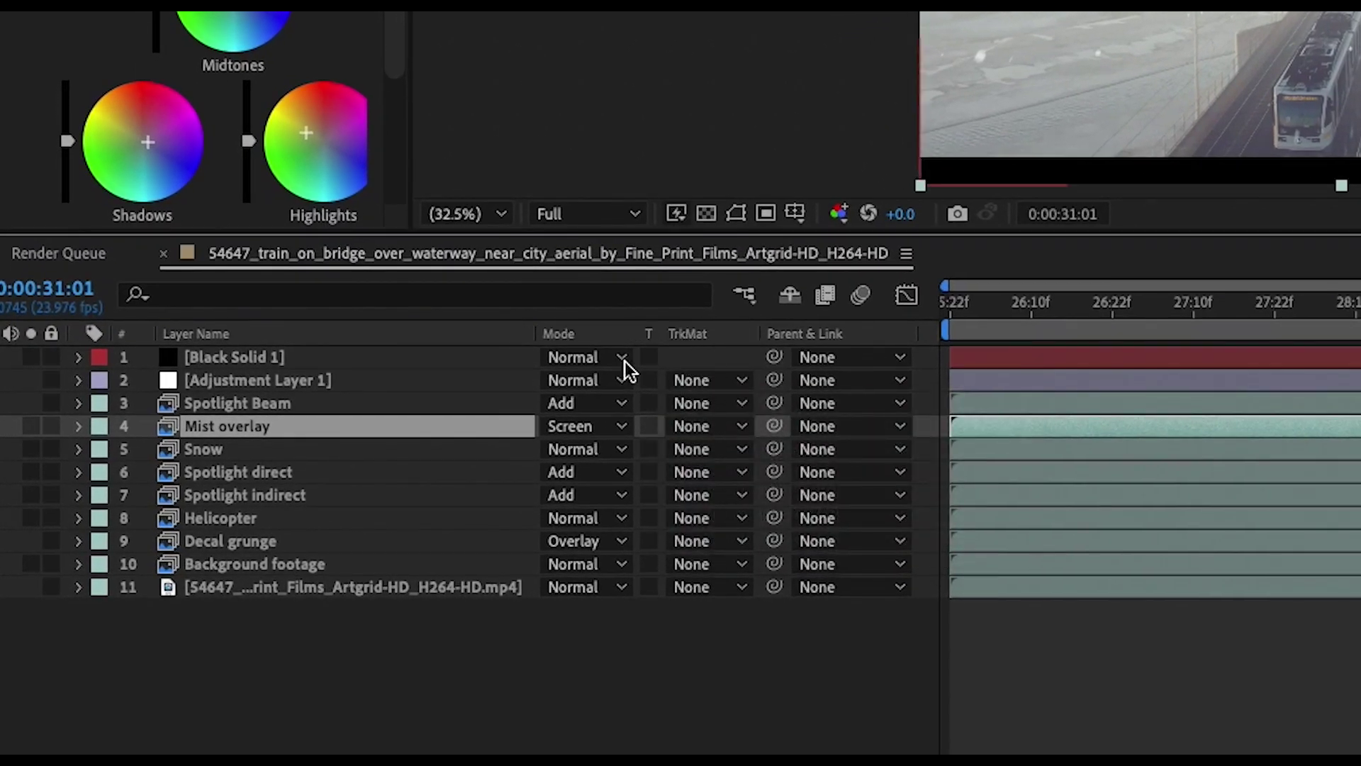
{"action": "left_click", "coordinate": [832, 303]}
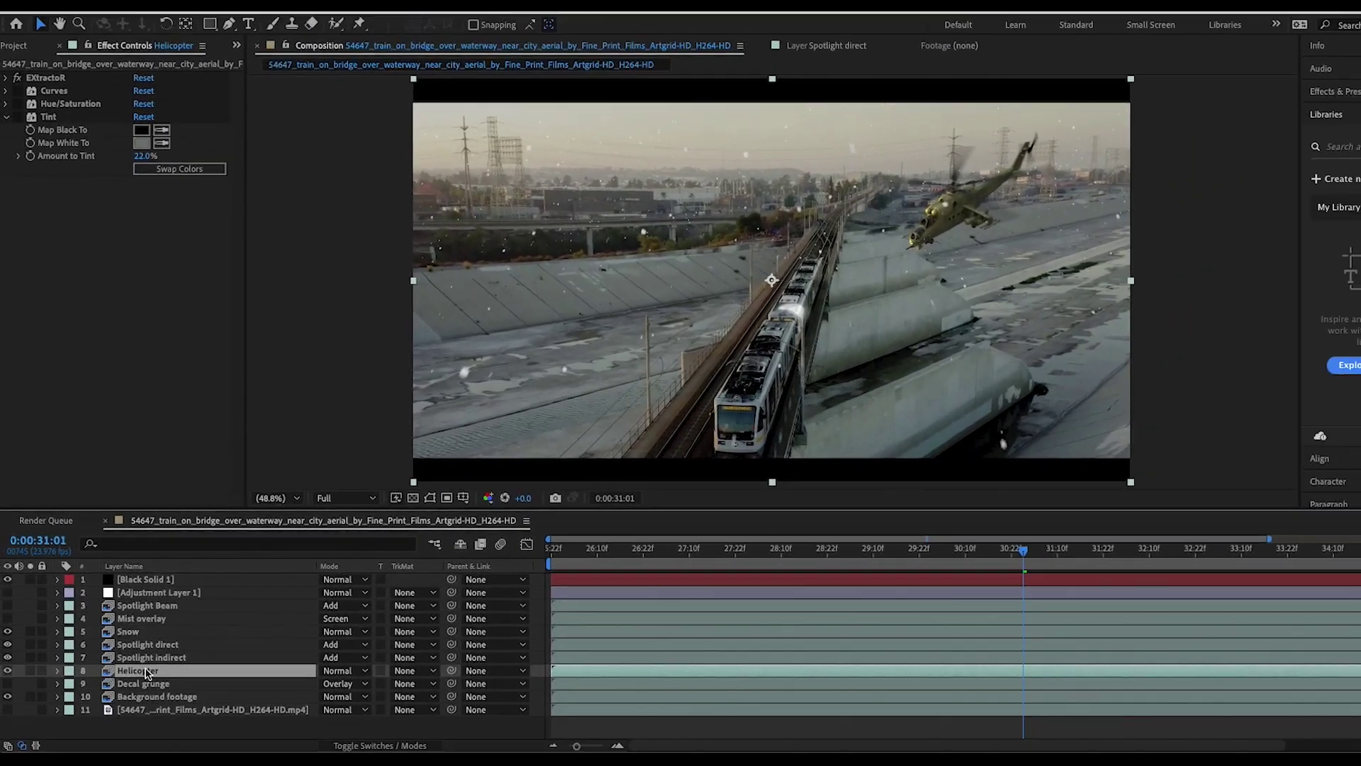
{"action": "left_click", "coordinate": [192, 619]}
{"action": "left_click", "coordinate": [142, 607]}
{"action": "left_click", "coordinate": [142, 620]}
{"action": "left_click", "coordinate": [142, 632]}
{"action": "left_click", "coordinate": [142, 644]}
{"action": "left_click", "coordinate": [142, 656]}
{"action": "left_click", "coordinate": [142, 667]}
{"action": "left_click", "coordinate": [142, 681]}
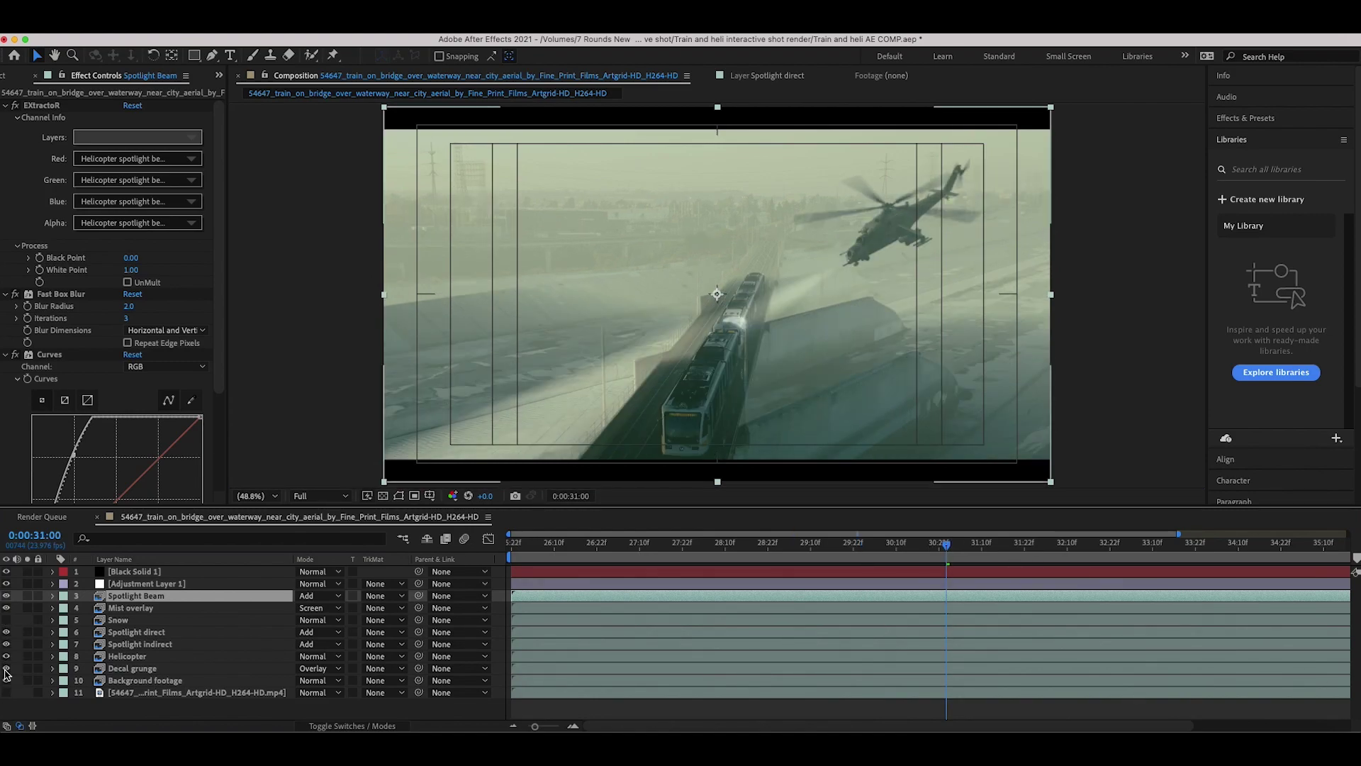
{"action": "left_click", "coordinate": [6, 583]}
{"action": "left_click", "coordinate": [7, 584]}
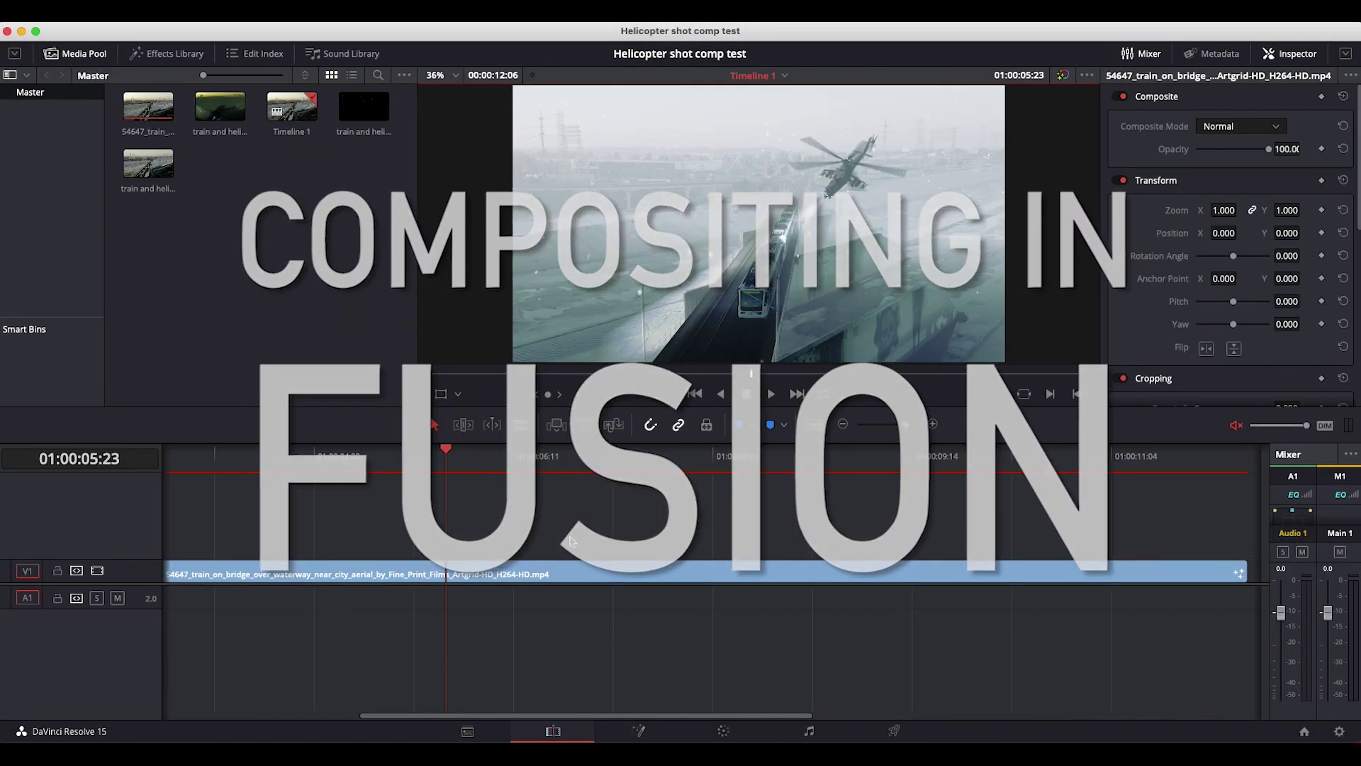
Step: On the Fusion page, choose the loader's EXR layer and browse the Add Tool menu
{"action": "left_click", "coordinate": [638, 732]}
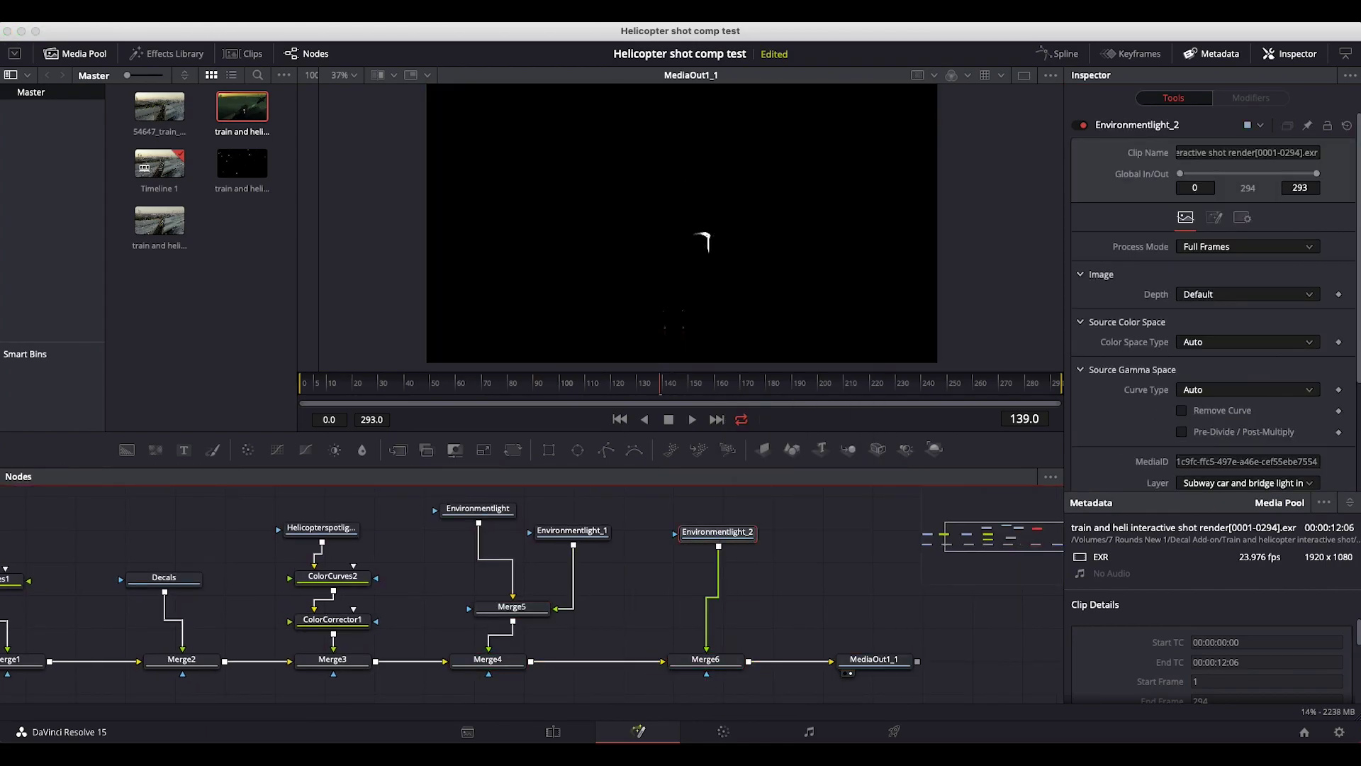
{"action": "left_click", "coordinate": [1248, 448]}
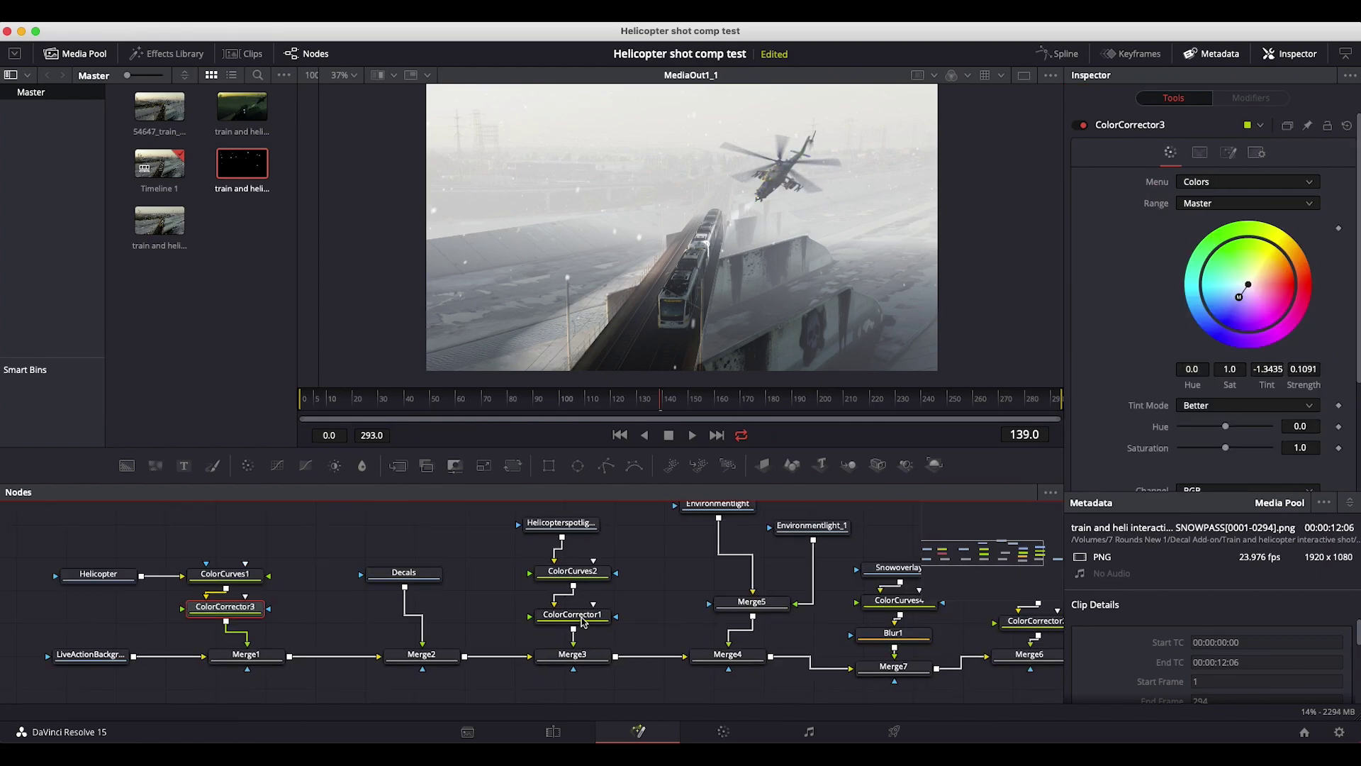
{"action": "right_click", "coordinate": [482, 514]}
{"action": "mouse_move", "coordinate": [514, 525]}
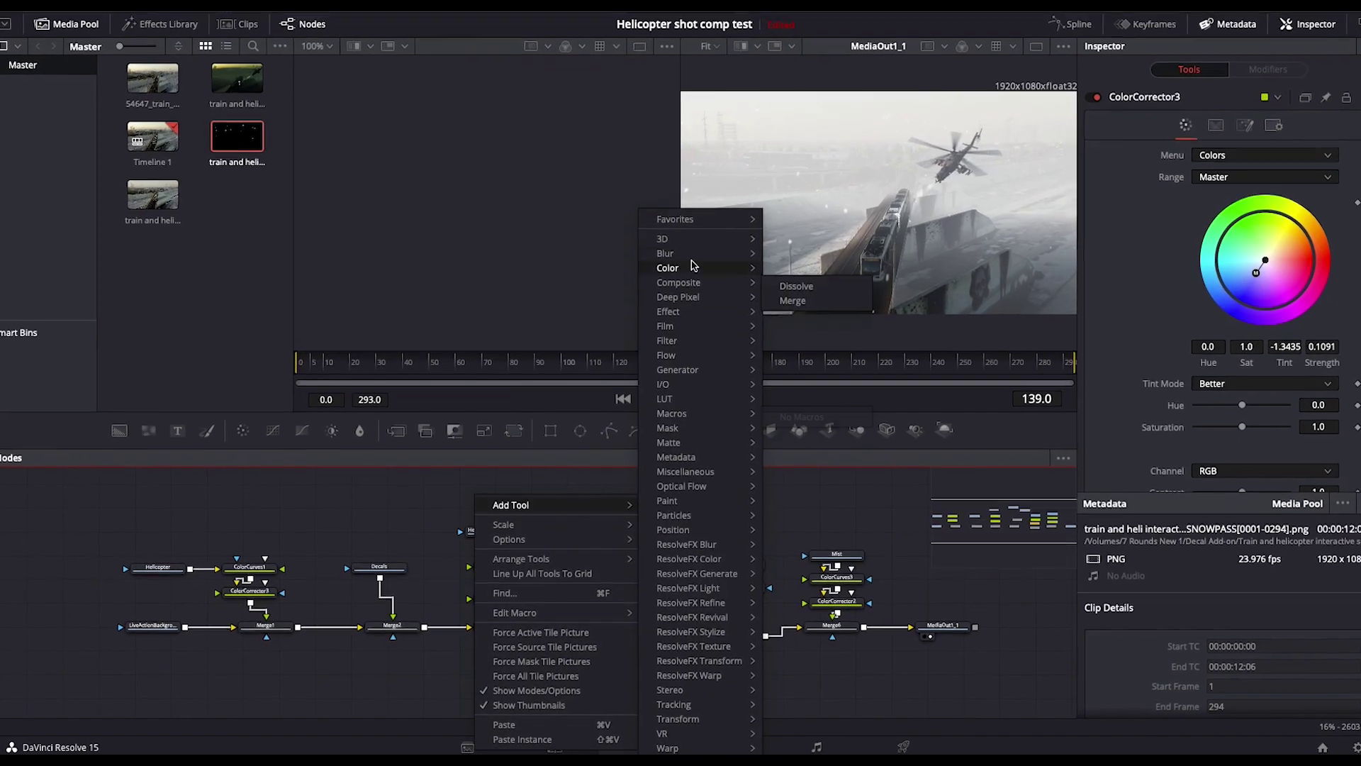
{"action": "mouse_move", "coordinate": [682, 326]}
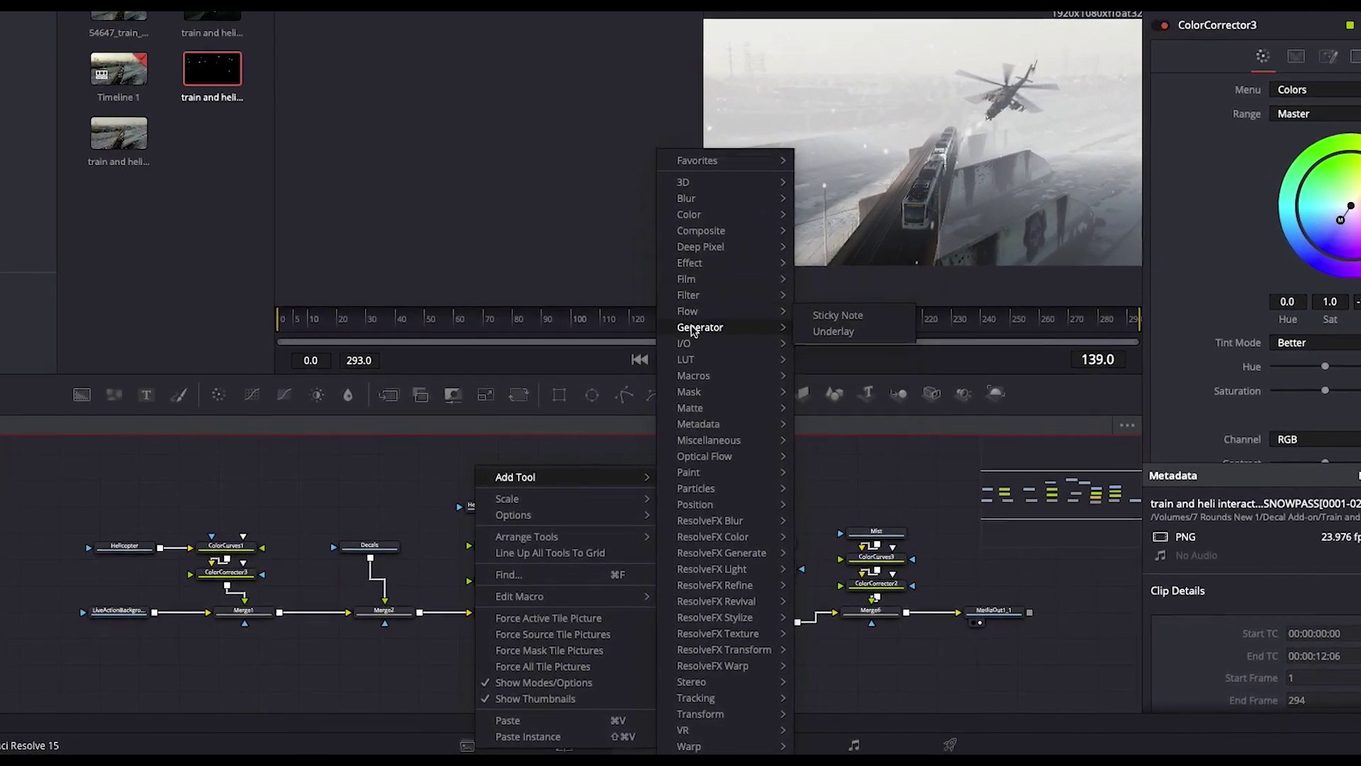
{"action": "mouse_move", "coordinate": [678, 411]}
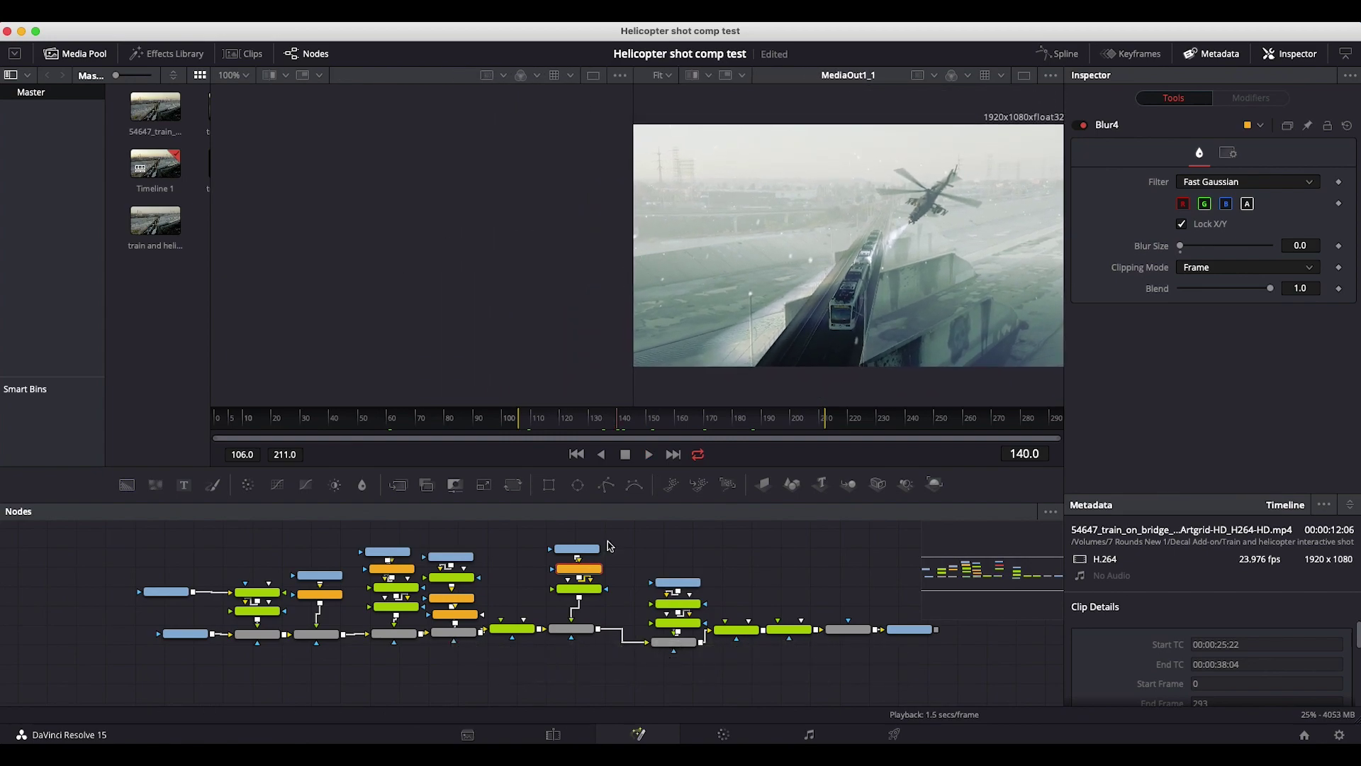
Step: Show ColorCurves1 in a widened left viewer and select ColorCorrector2 to see its grade
{"action": "scroll", "coordinate": [610, 653], "scroll_direction": "up", "scroll_amount": 2}
{"action": "scroll", "coordinate": [525, 620], "scroll_direction": "up", "scroll_amount": 4}
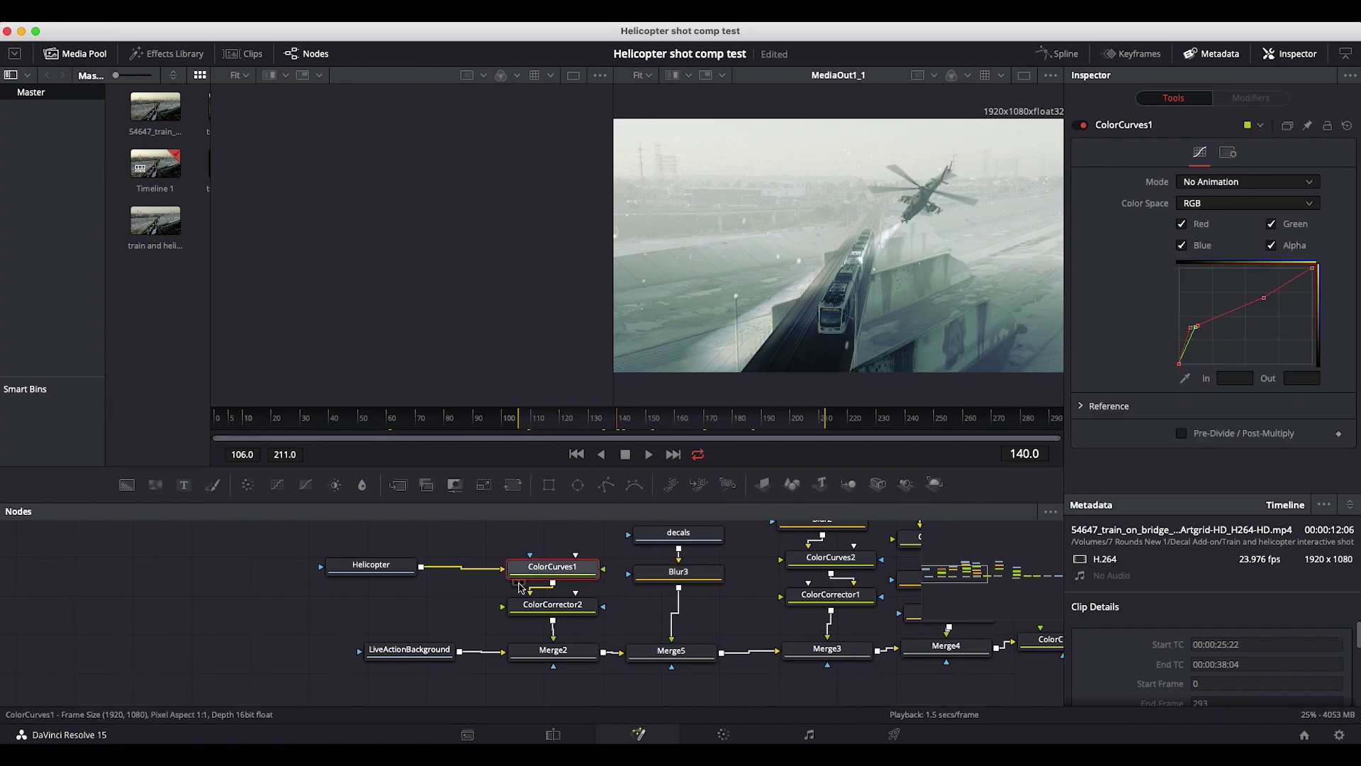
{"action": "left_click", "coordinate": [517, 584]}
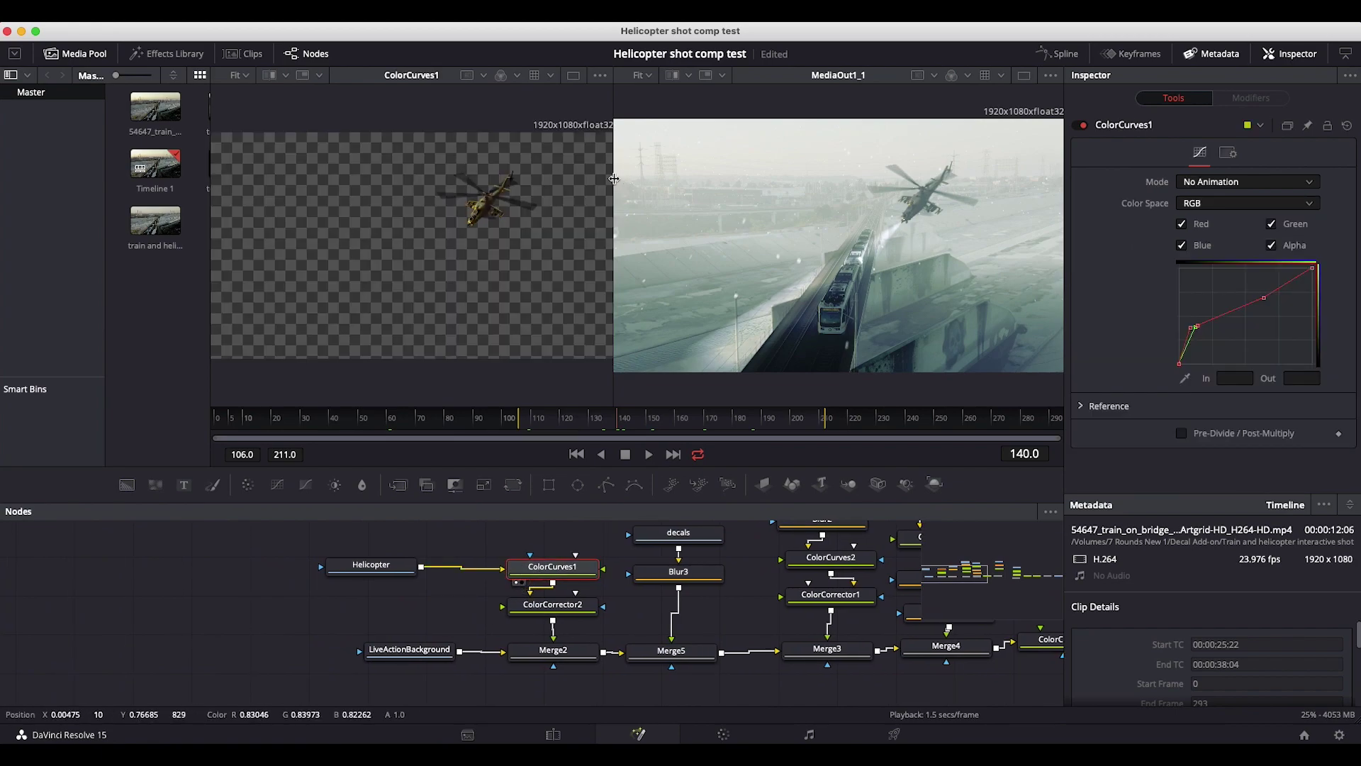
{"action": "left_click_drag", "start_coordinate": [614, 178], "coordinate": [644, 179]}
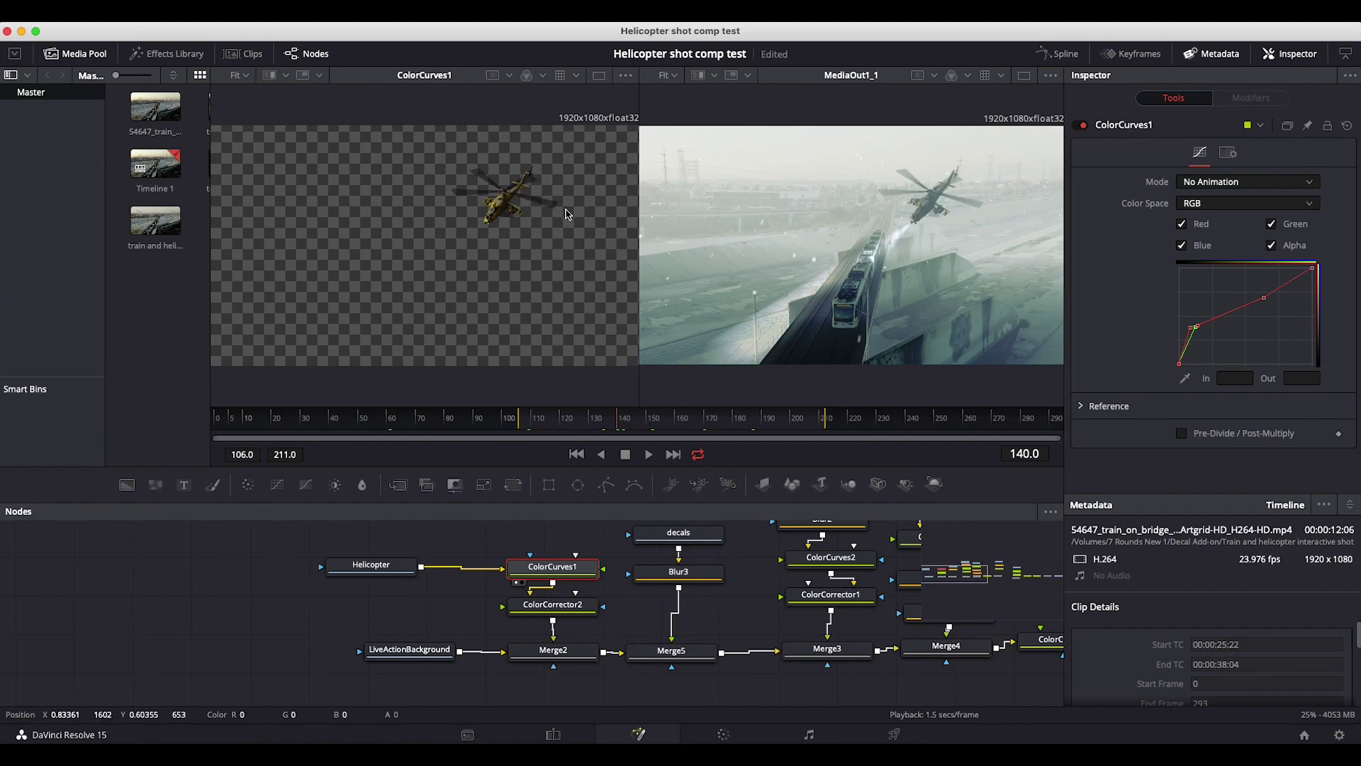
{"action": "left_click", "coordinate": [538, 607]}
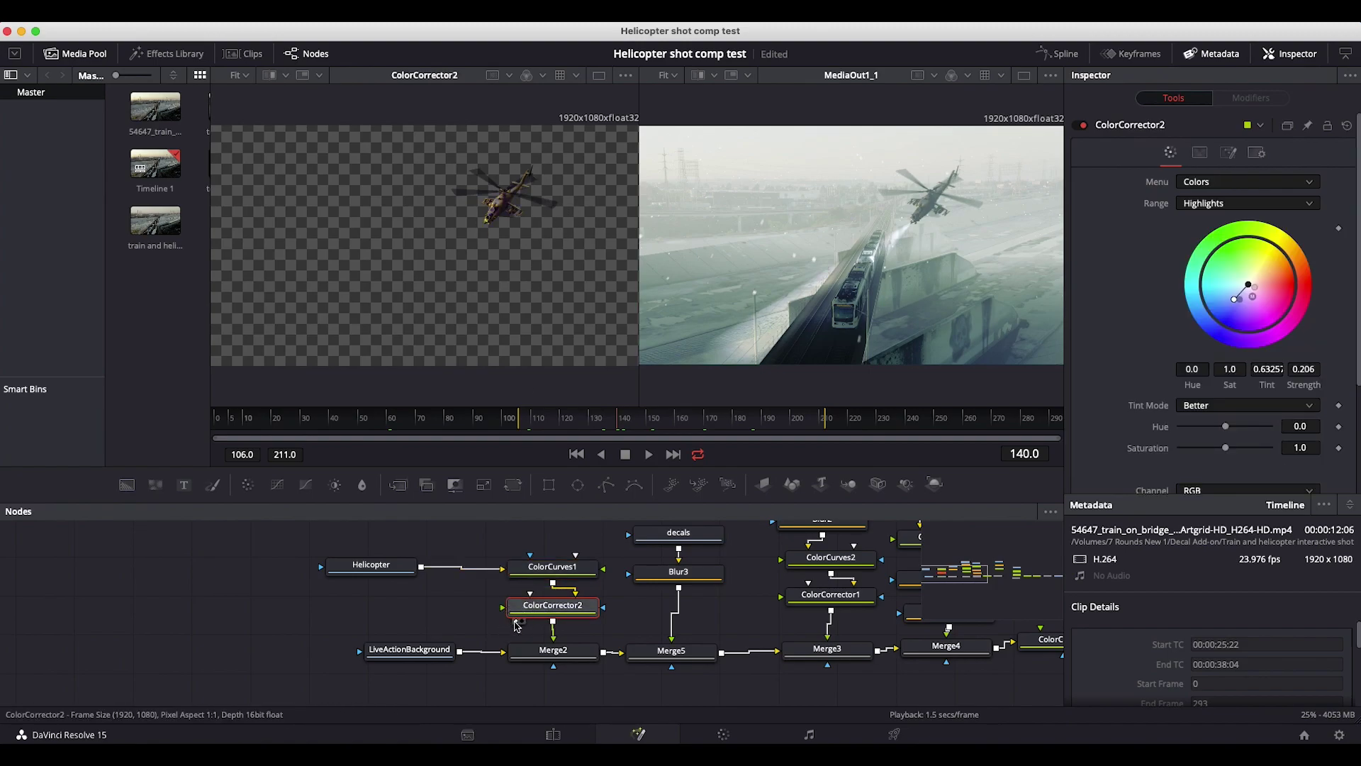
Step: Reshape the ColorCurves2 and ColorCurves3 mist curves and set Merge1's Screen blend to about 0.9
{"action": "left_click", "coordinate": [539, 656]}
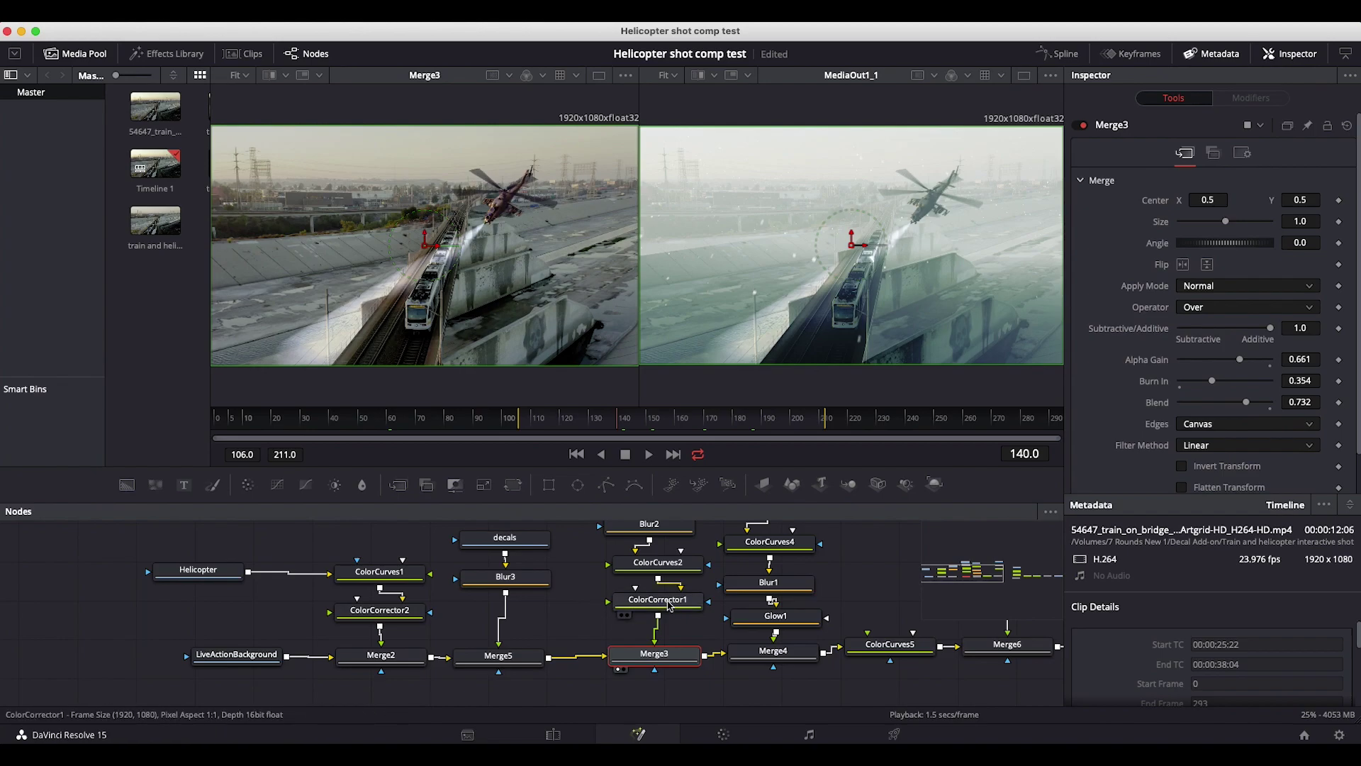
{"action": "left_click_drag", "start_coordinate": [1209, 312], "coordinate": [1200, 284]}
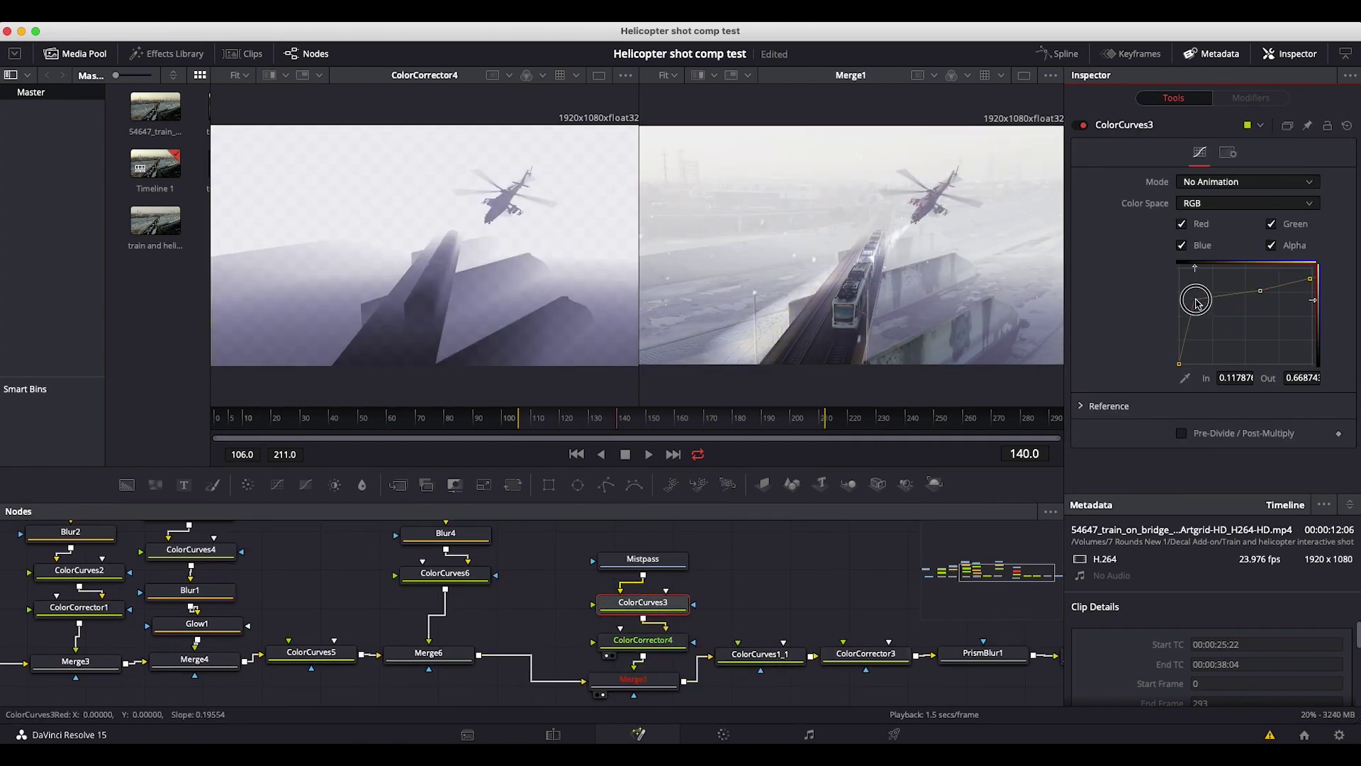
{"action": "left_click_drag", "start_coordinate": [1242, 312], "coordinate": [1241, 302]}
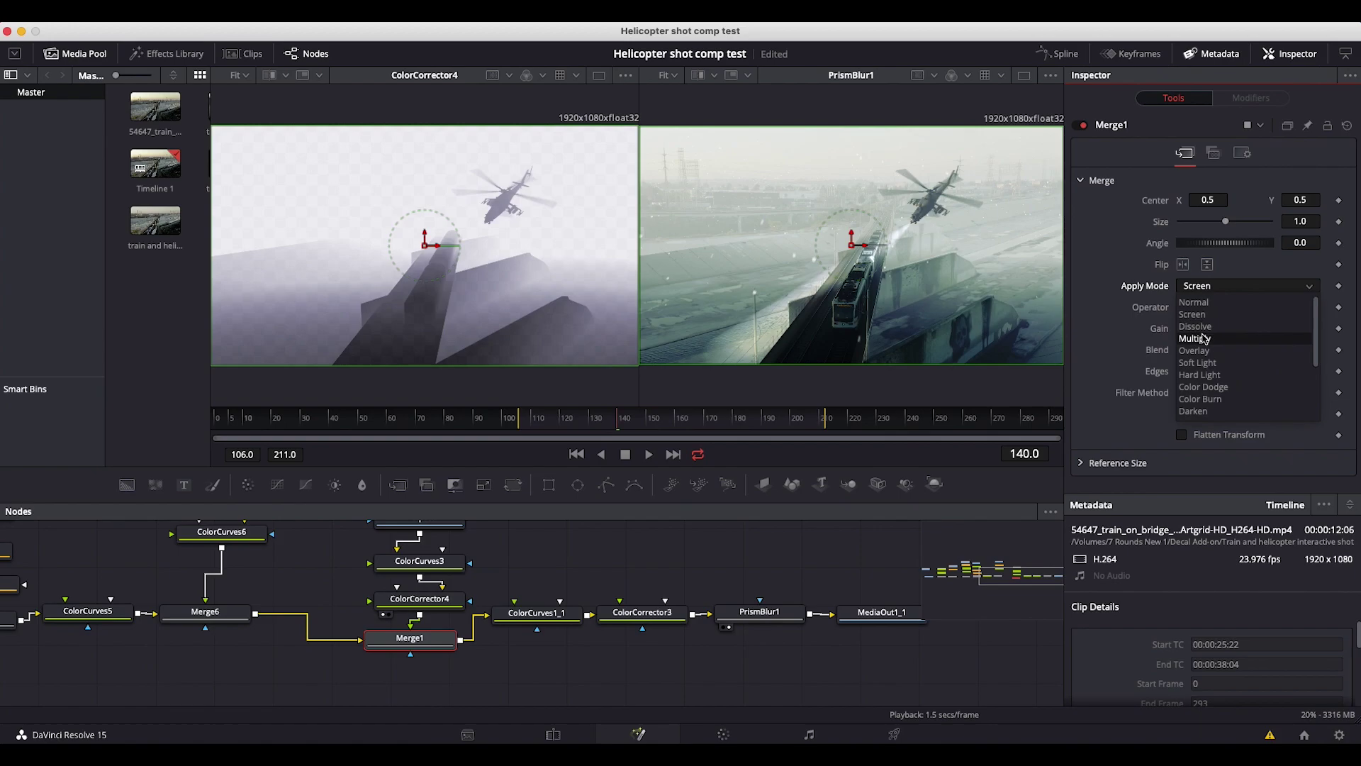
{"action": "left_click", "coordinate": [1203, 338]}
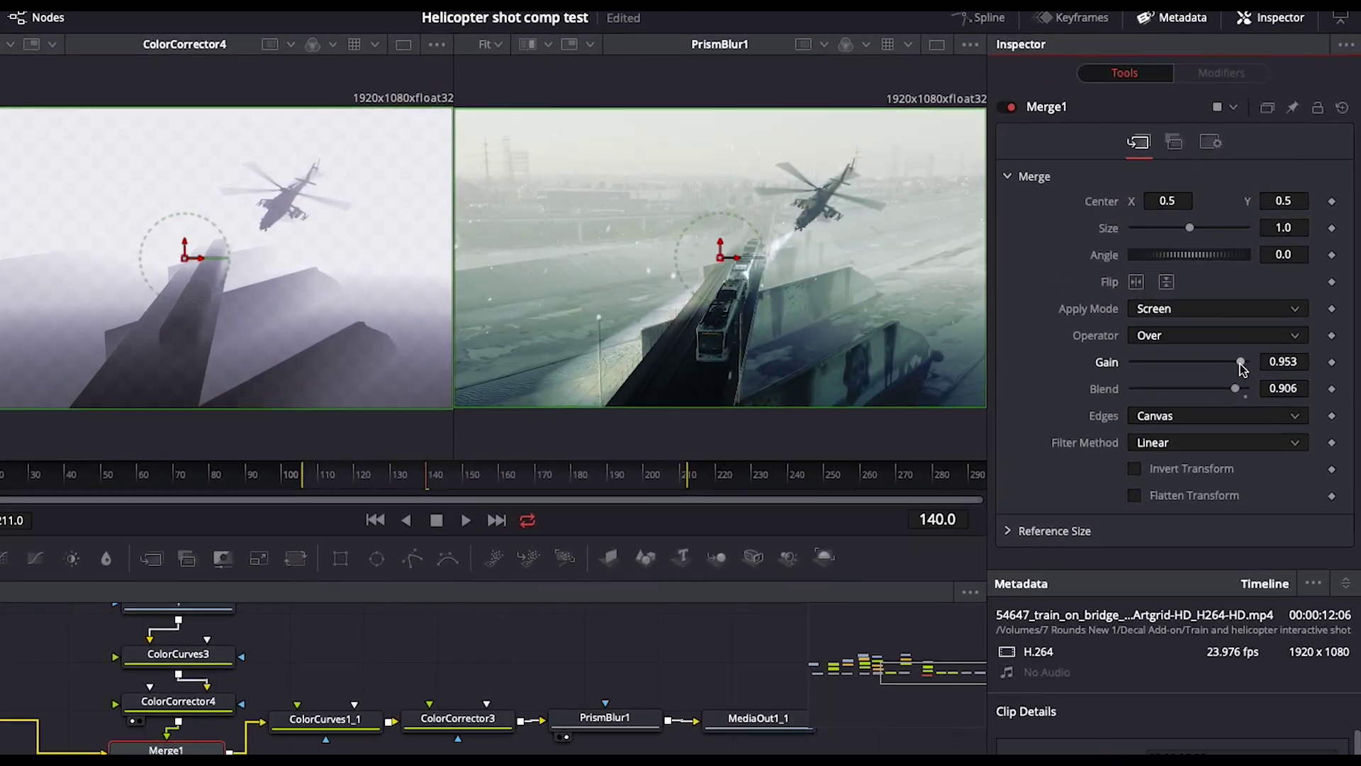
{"action": "left_click_drag", "start_coordinate": [1274, 349], "coordinate": [1256, 349]}
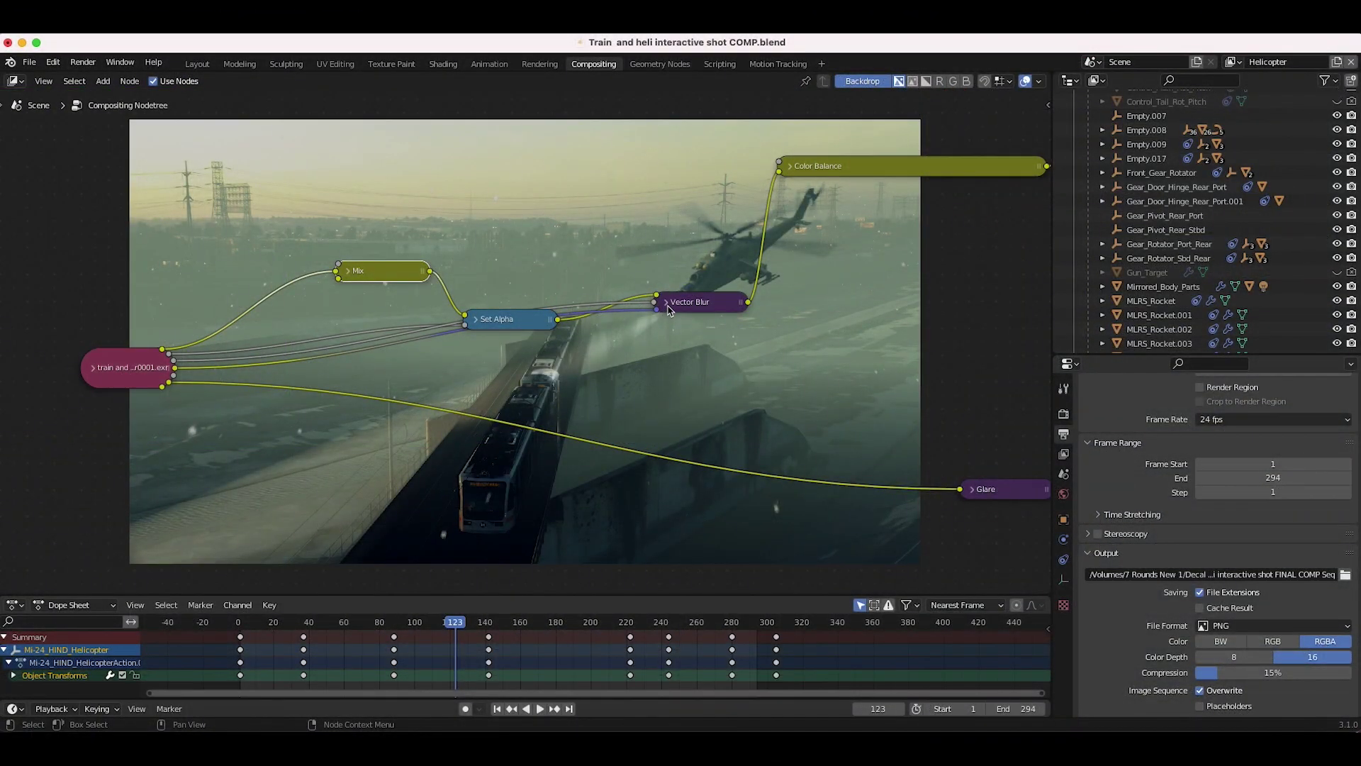
Step: Pan the Mix, Set Alpha, Vector Blur and Color Balance nodes into view over the backdrop
{"action": "middle_click_drag", "start_coordinate": [487, 258], "coordinate": [83, 387]}
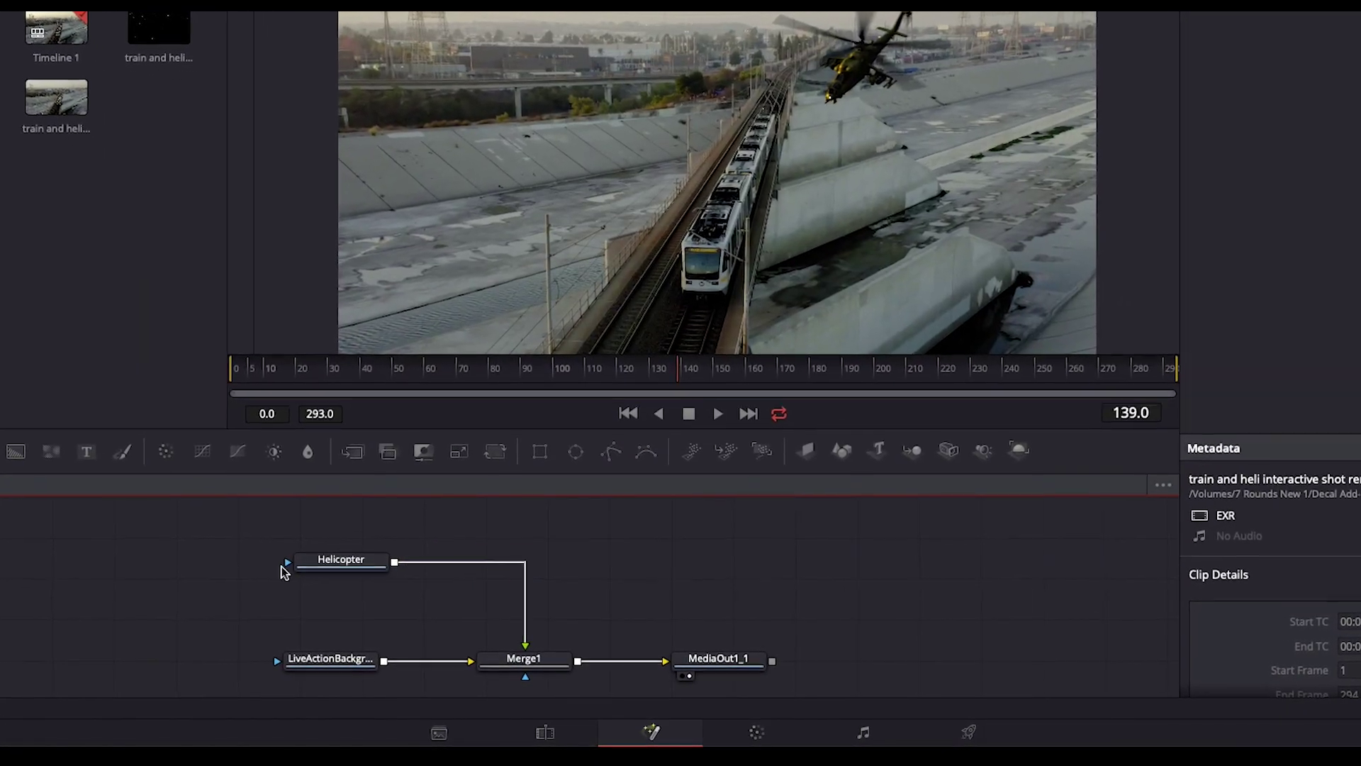
Step: Add the curves and Merge2 nodes, then rename the duplicated loader to Helicopterspotlight
{"action": "right_click", "coordinate": [330, 547]}
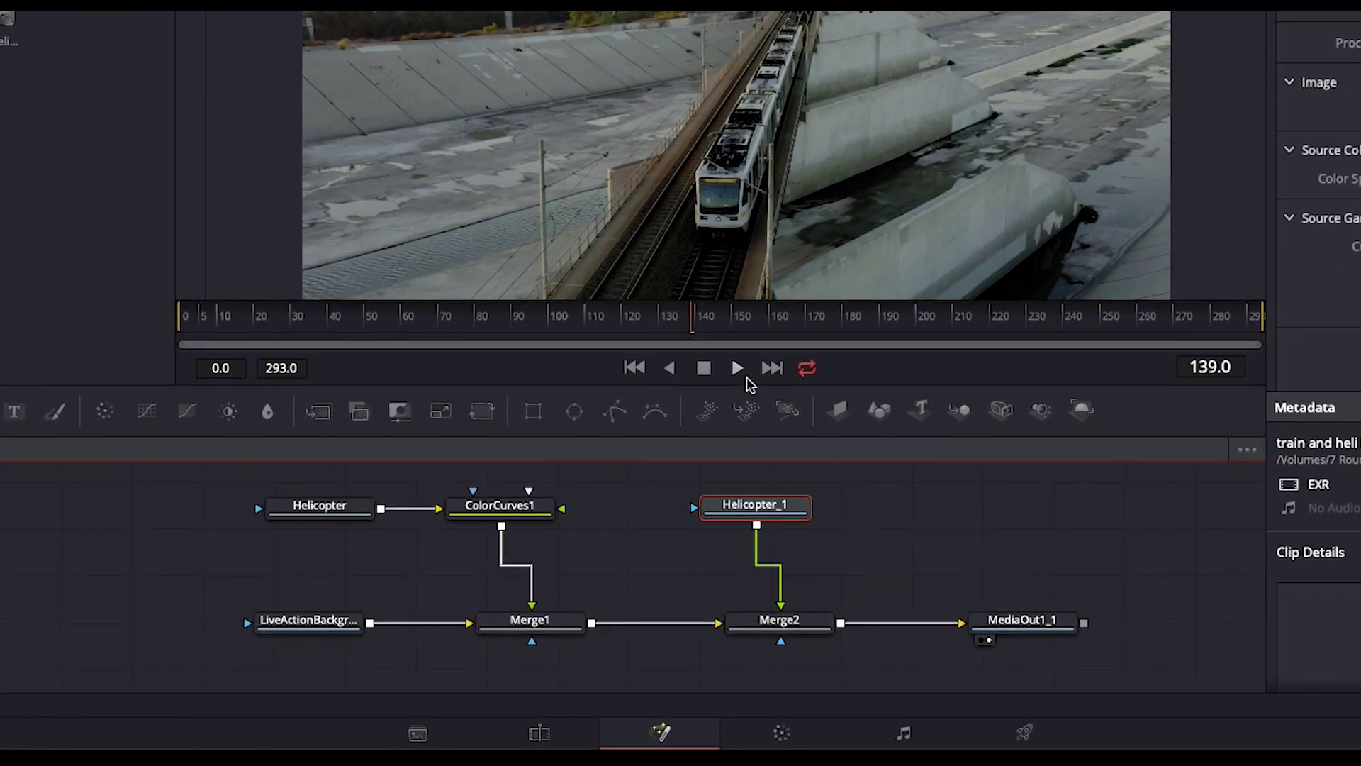
{"action": "right_click", "coordinate": [694, 500]}
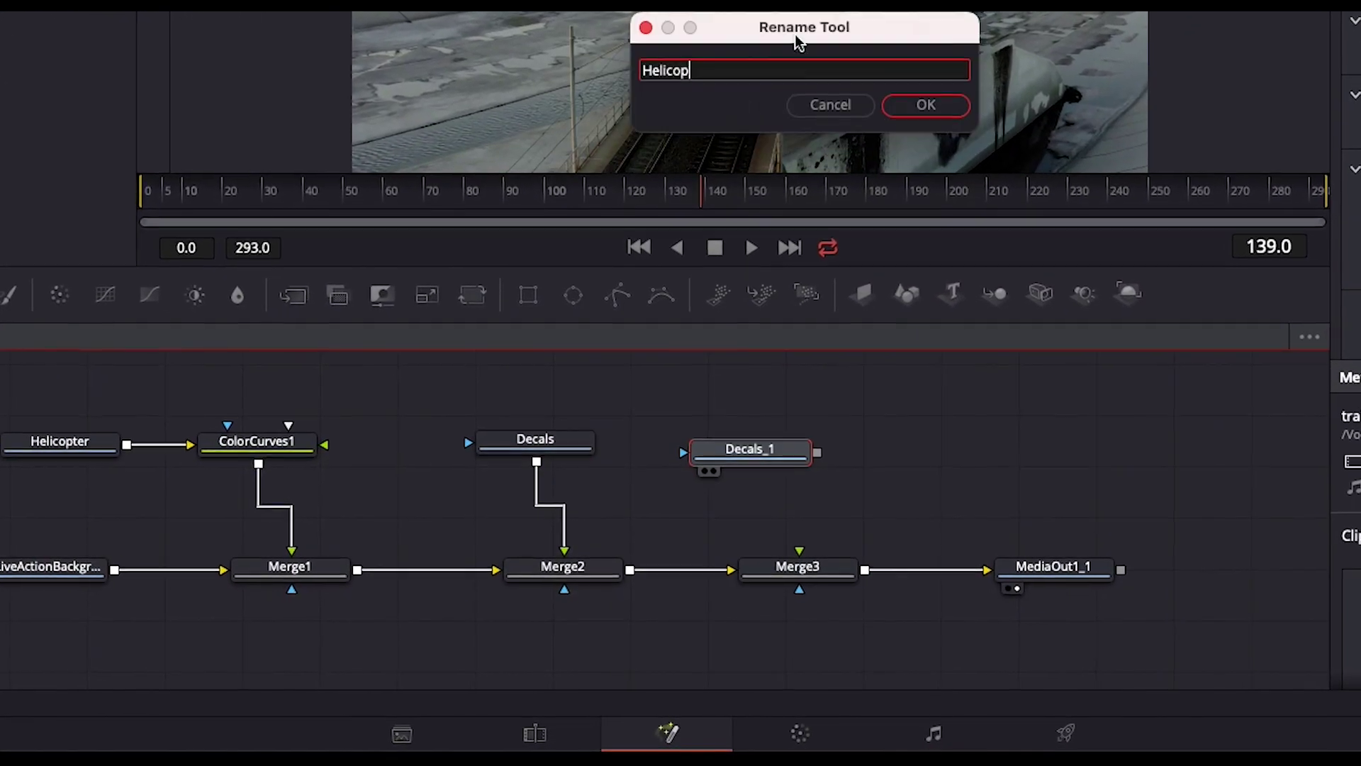
{"action": "type", "text": "terspotlight"}
{"action": "key", "text": "Return"}
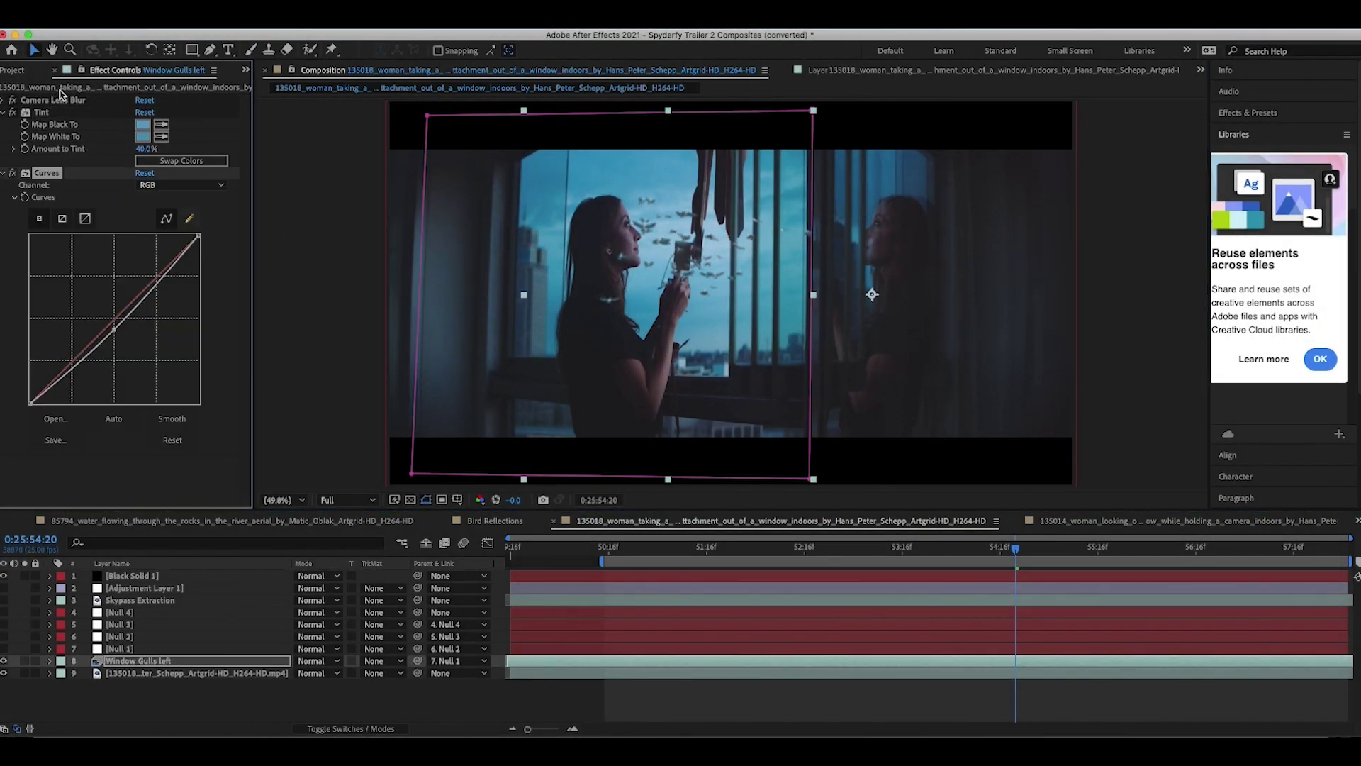
Step: Select the Skypass Extraction layer to show its Extract effect, with the playhead at frame 145
{"action": "left_click", "coordinate": [756, 277]}
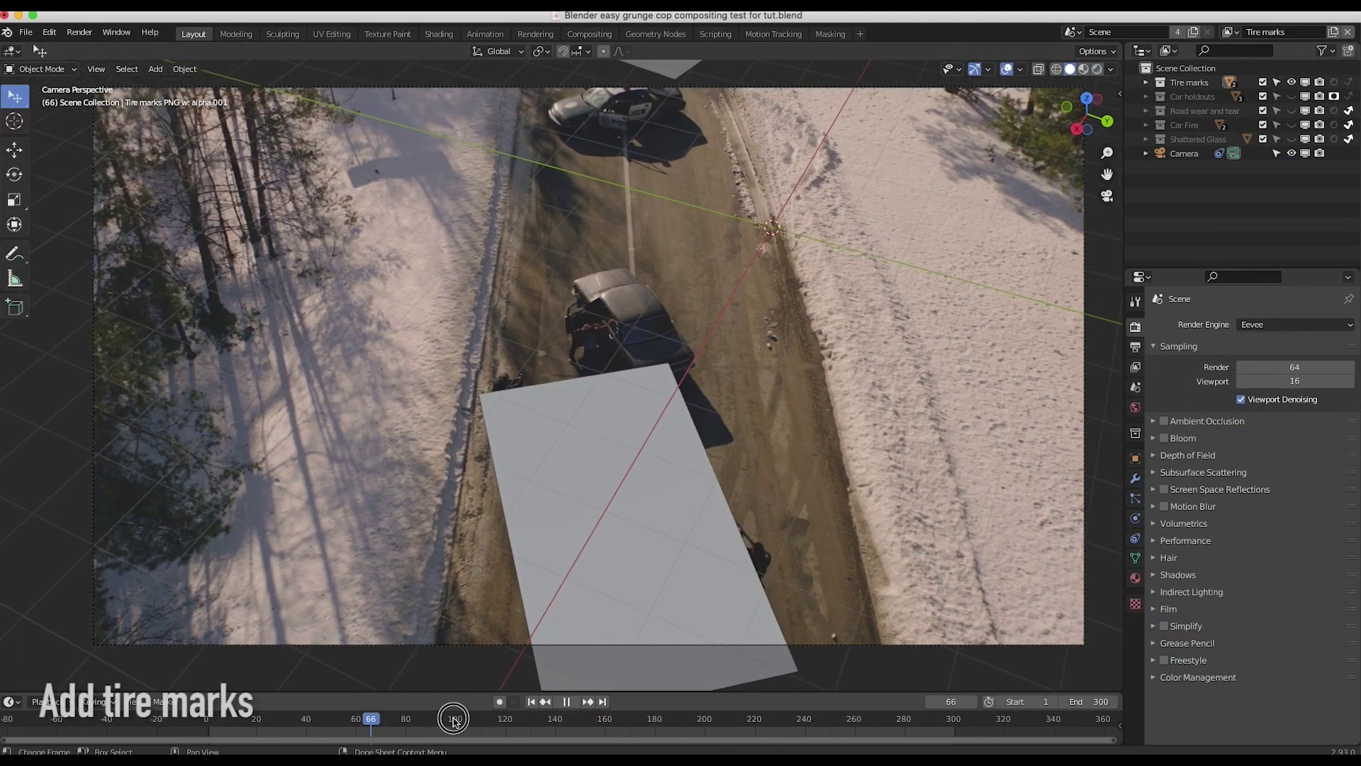
{"action": "left_click_drag", "start_coordinate": [454, 718], "coordinate": [568, 718]}
{"action": "key", "text": "space"}
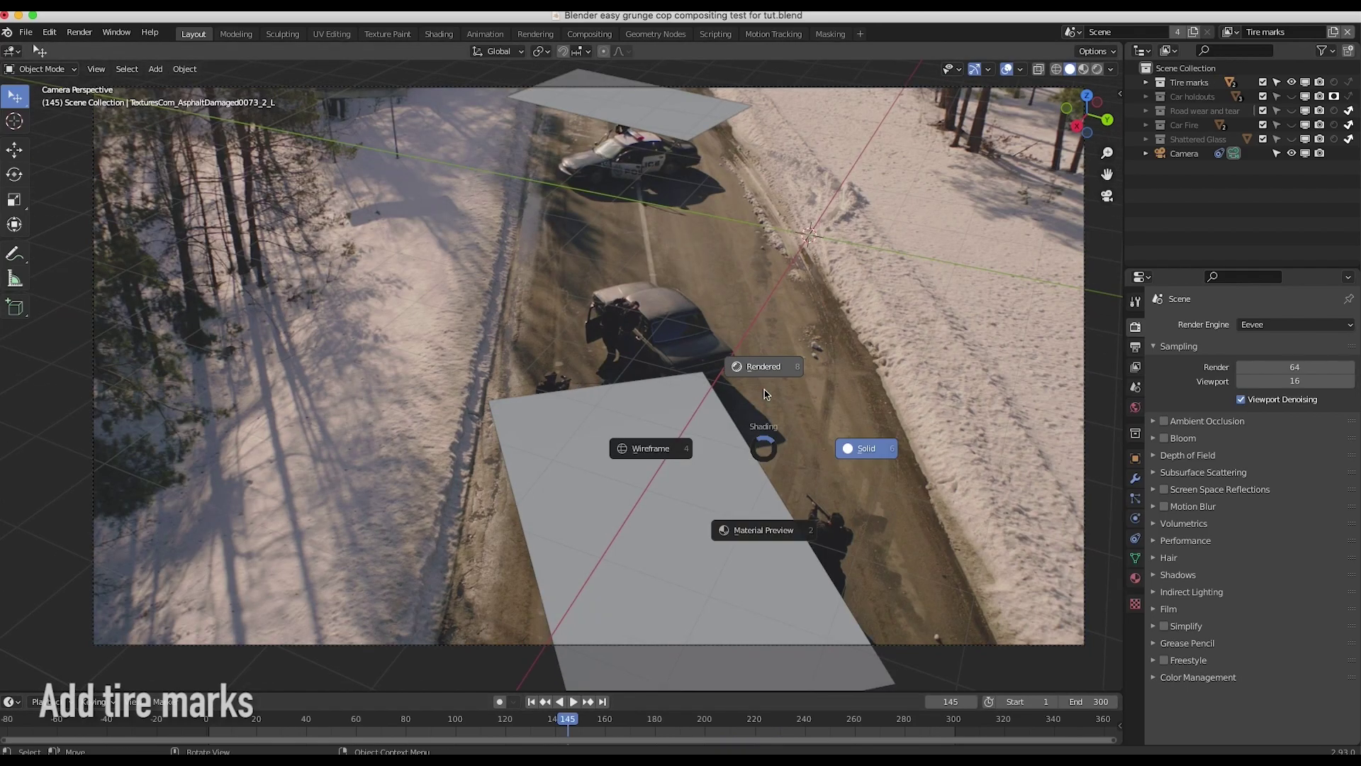
Step: Put the road scene on frame 145 in Rendered viewport shading to preview the police car's tire-mark planes
{"action": "left_click", "coordinate": [766, 394]}
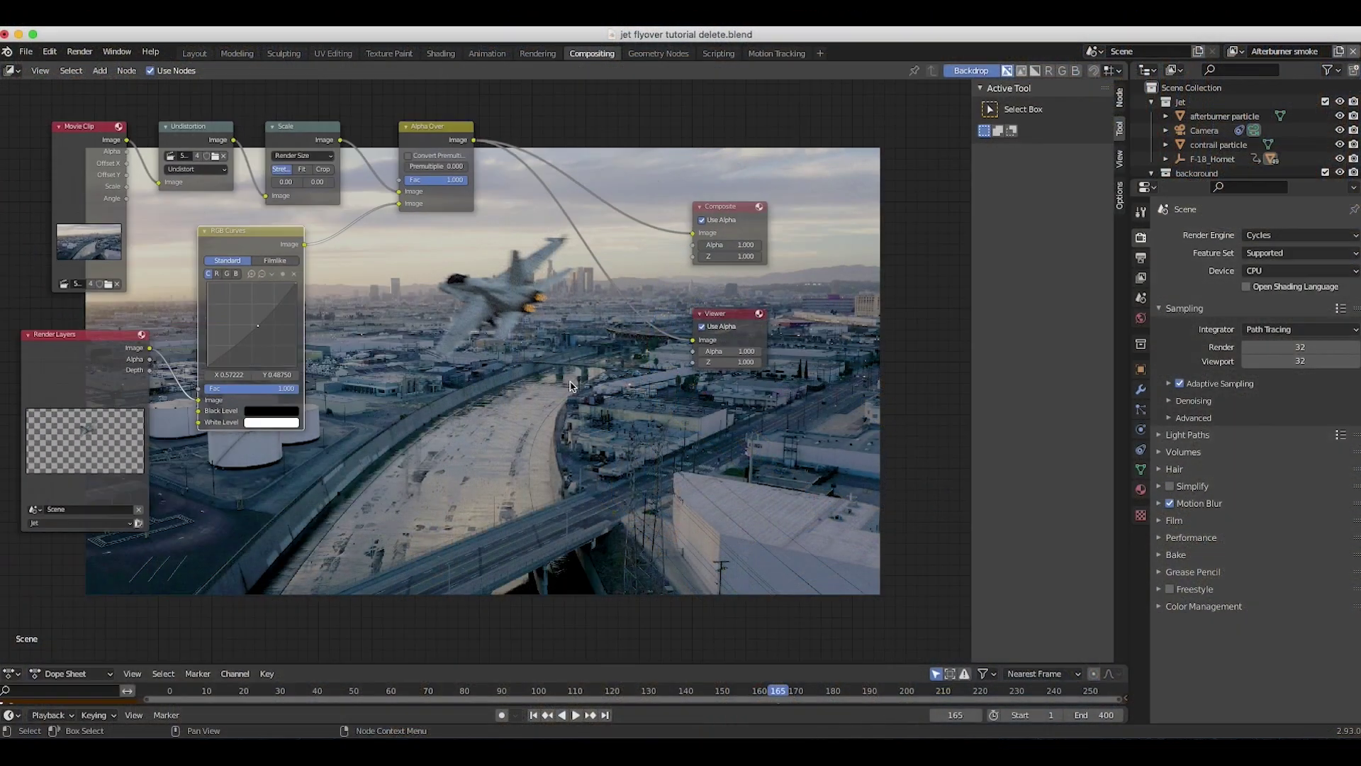
{"action": "left_click", "coordinate": [394, 539]}
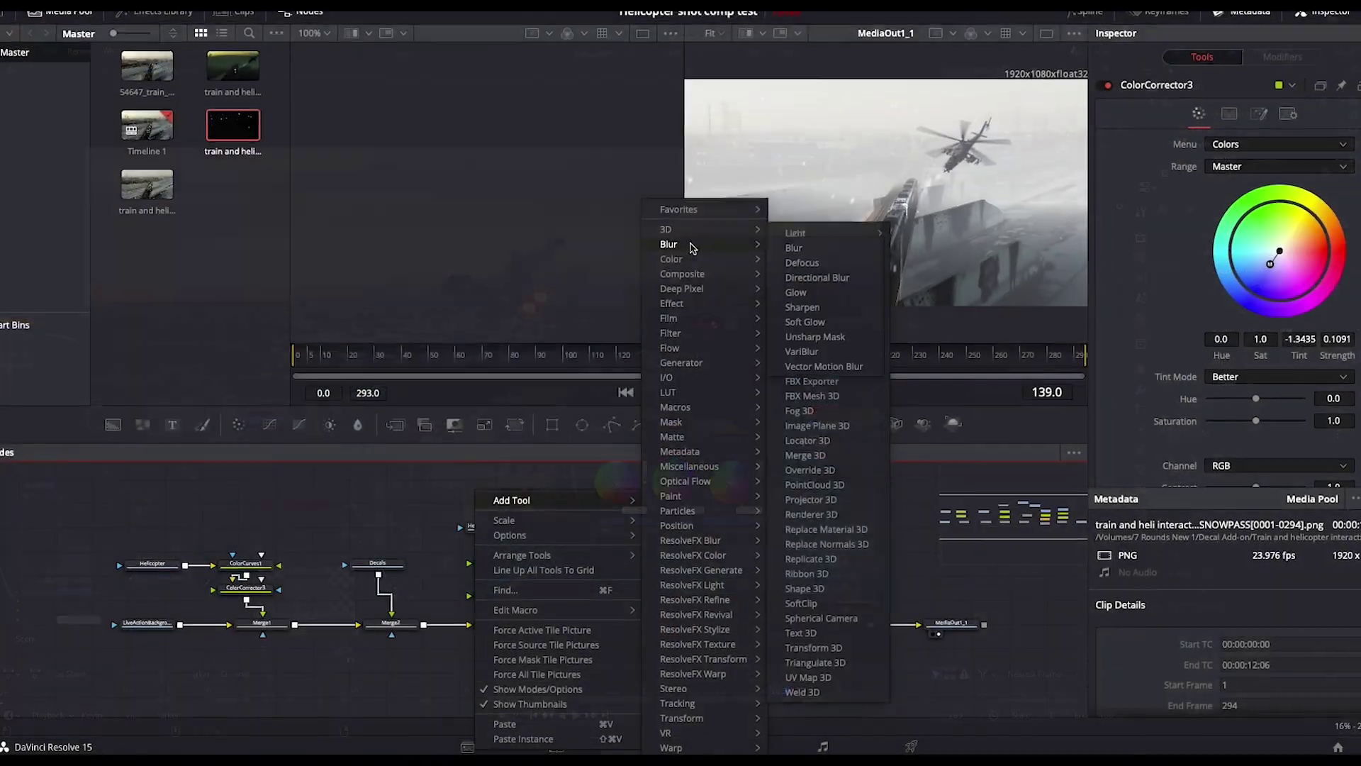
{"action": "mouse_move", "coordinate": [697, 260]}
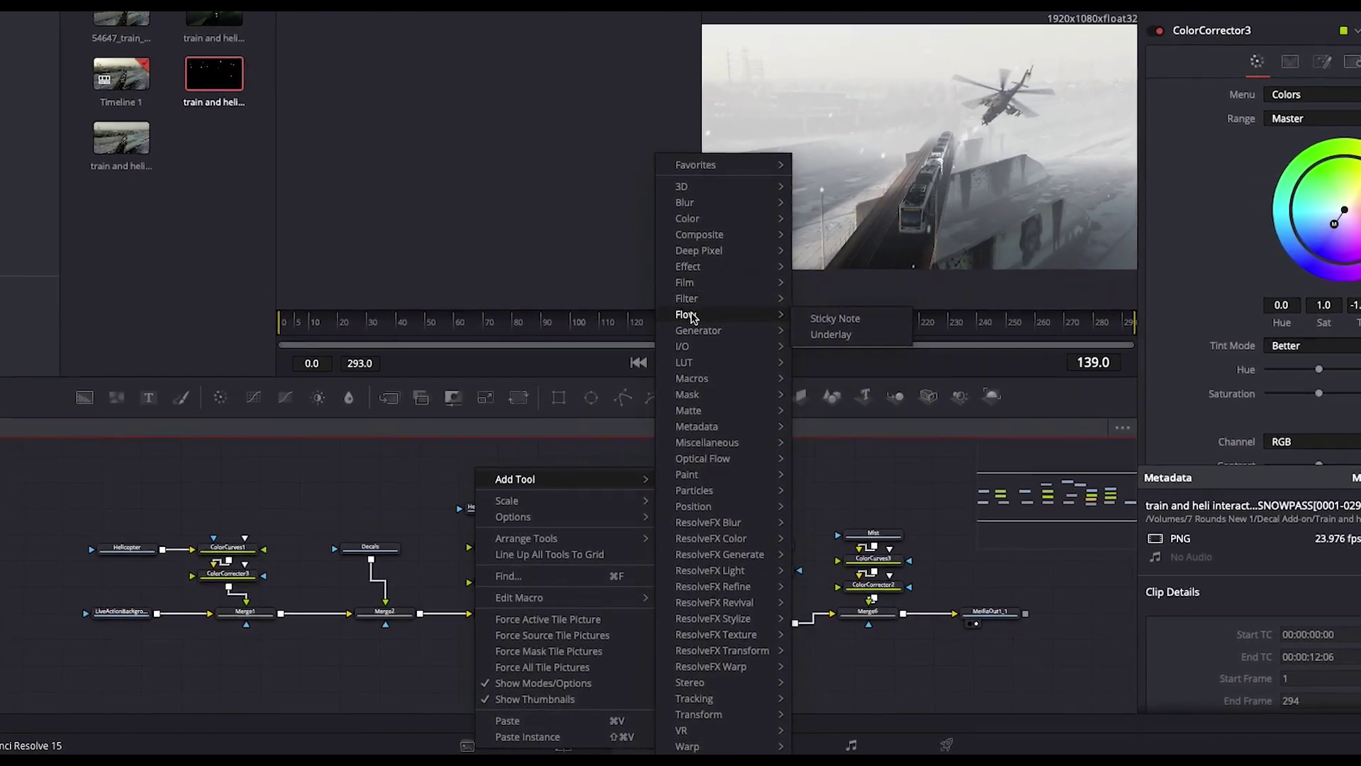